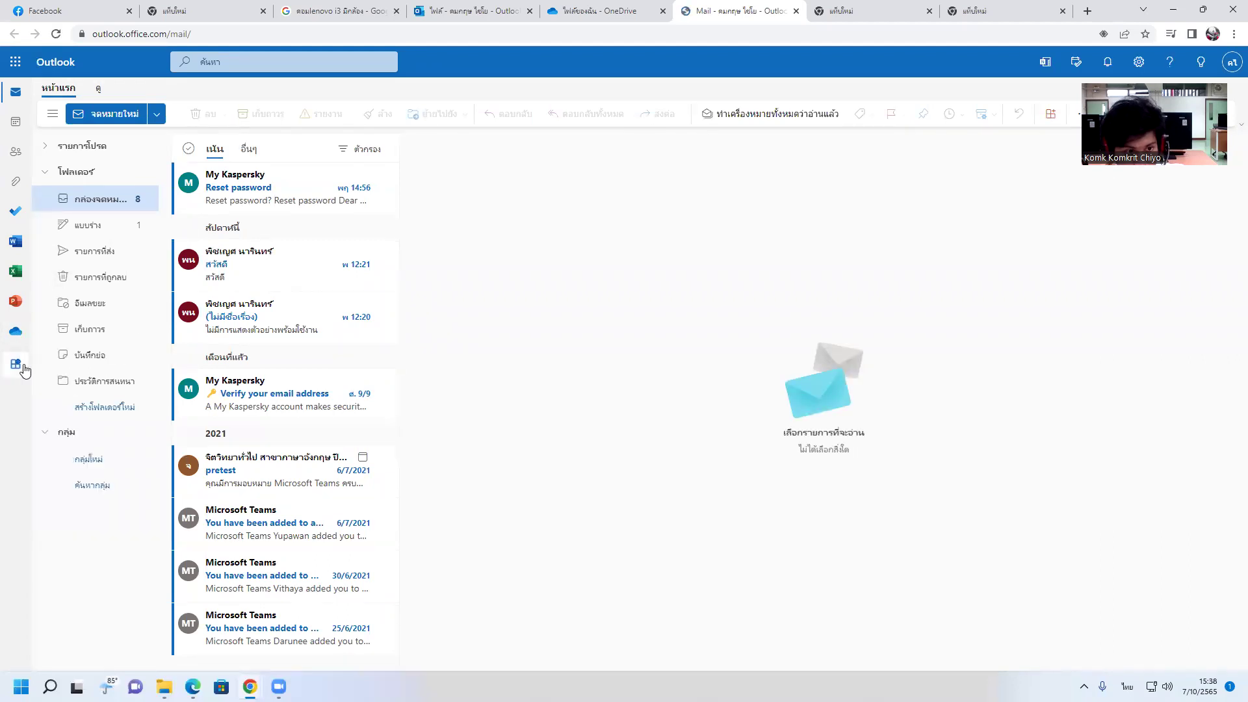
Step: Go to the calendar and start a new event on 8 October 2022
click(24, 132)
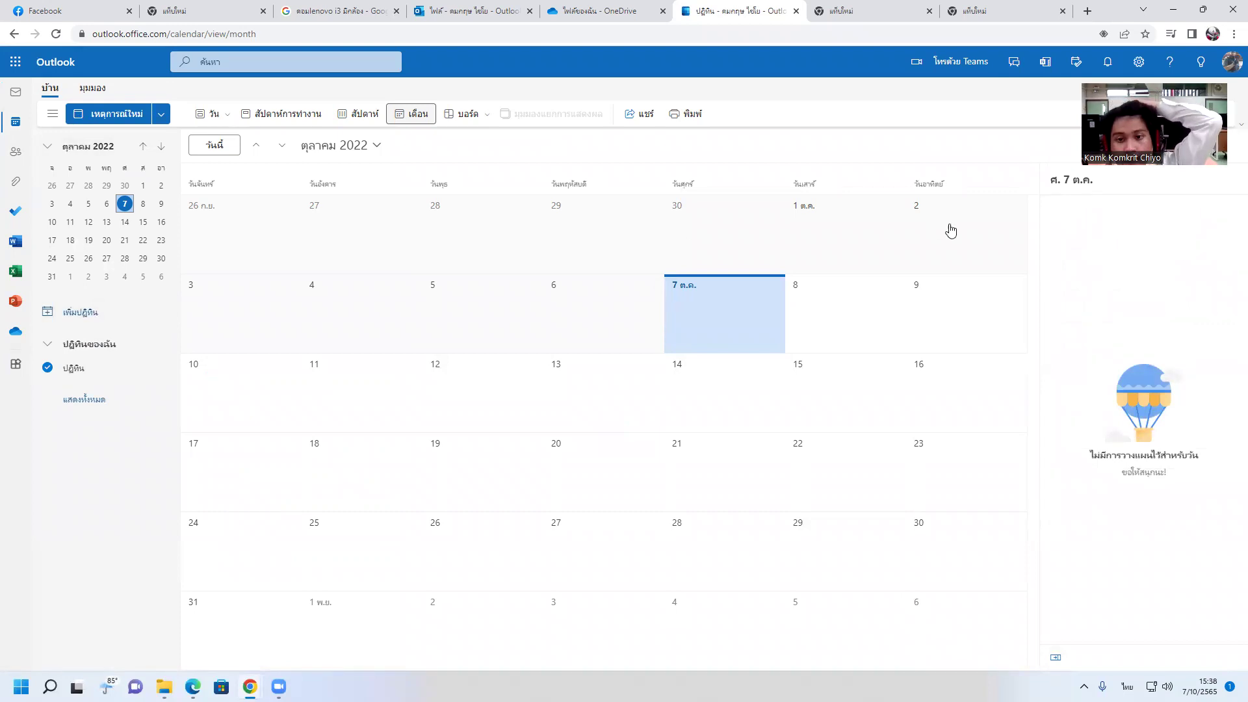
click(811, 296)
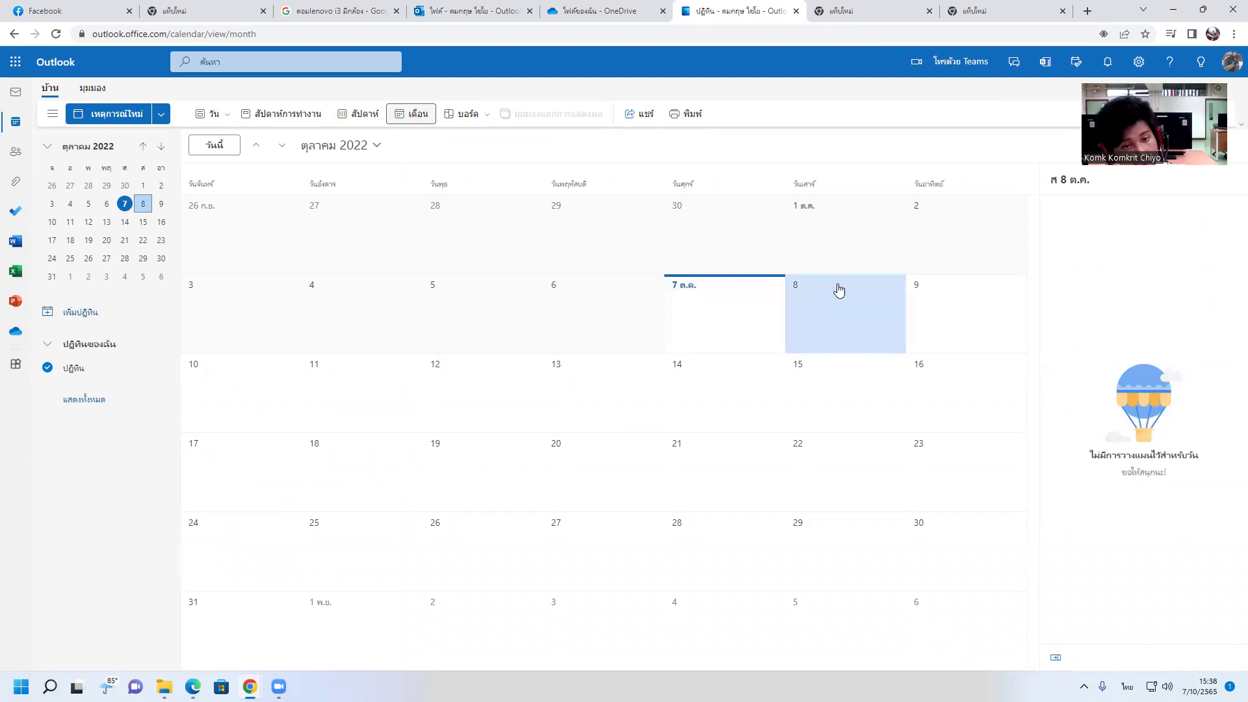
double_click(898, 284)
right_click(898, 284)
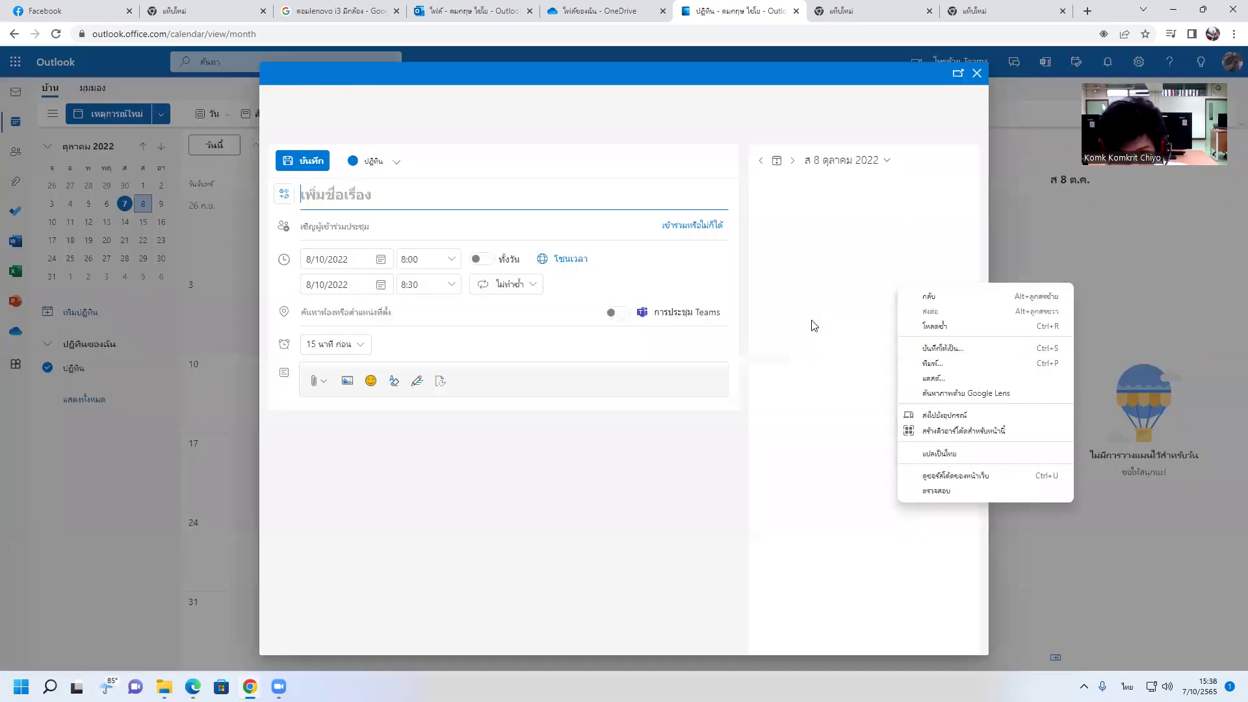
click(810, 298)
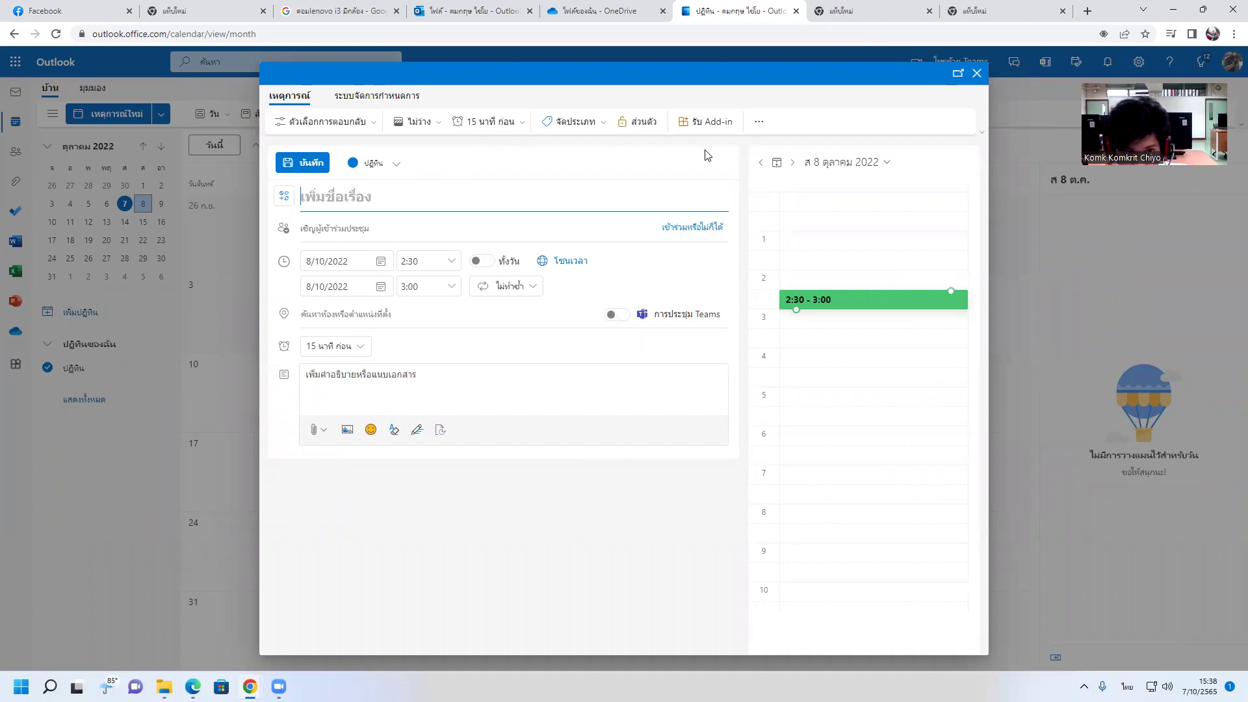
Step: Title the event "ประชุมออนไล"
text(ป)
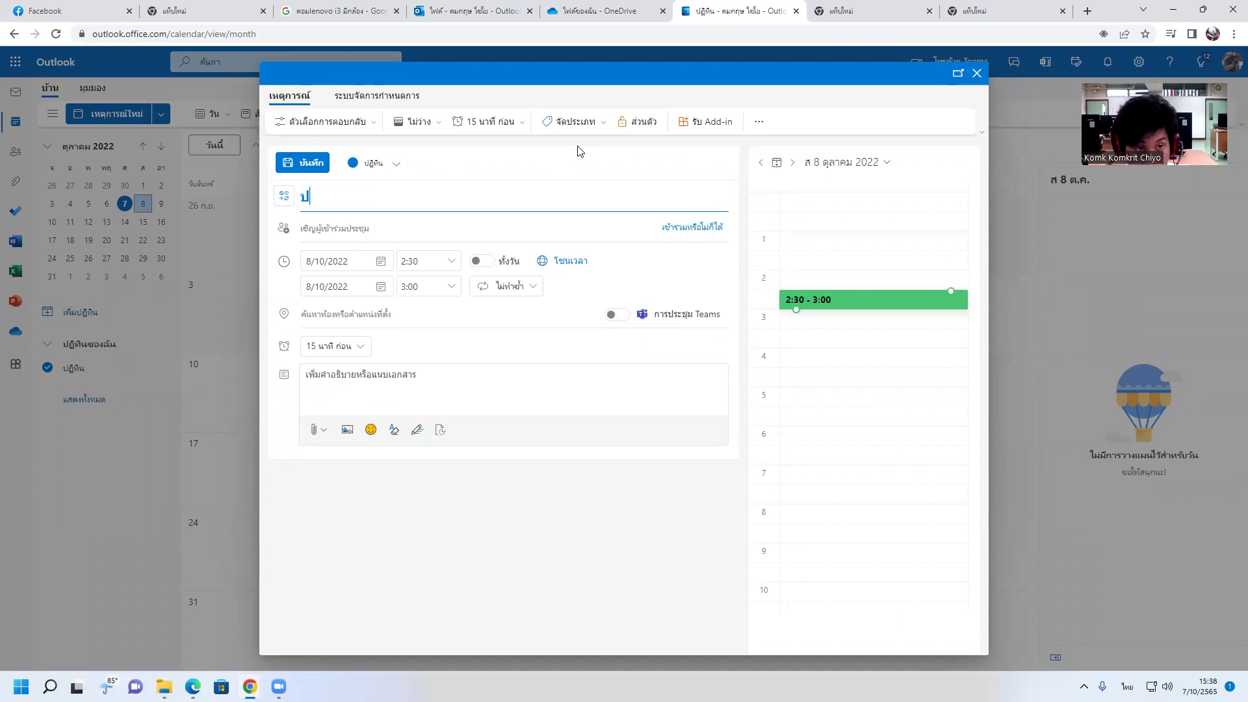
text(ระชุมออนไล)
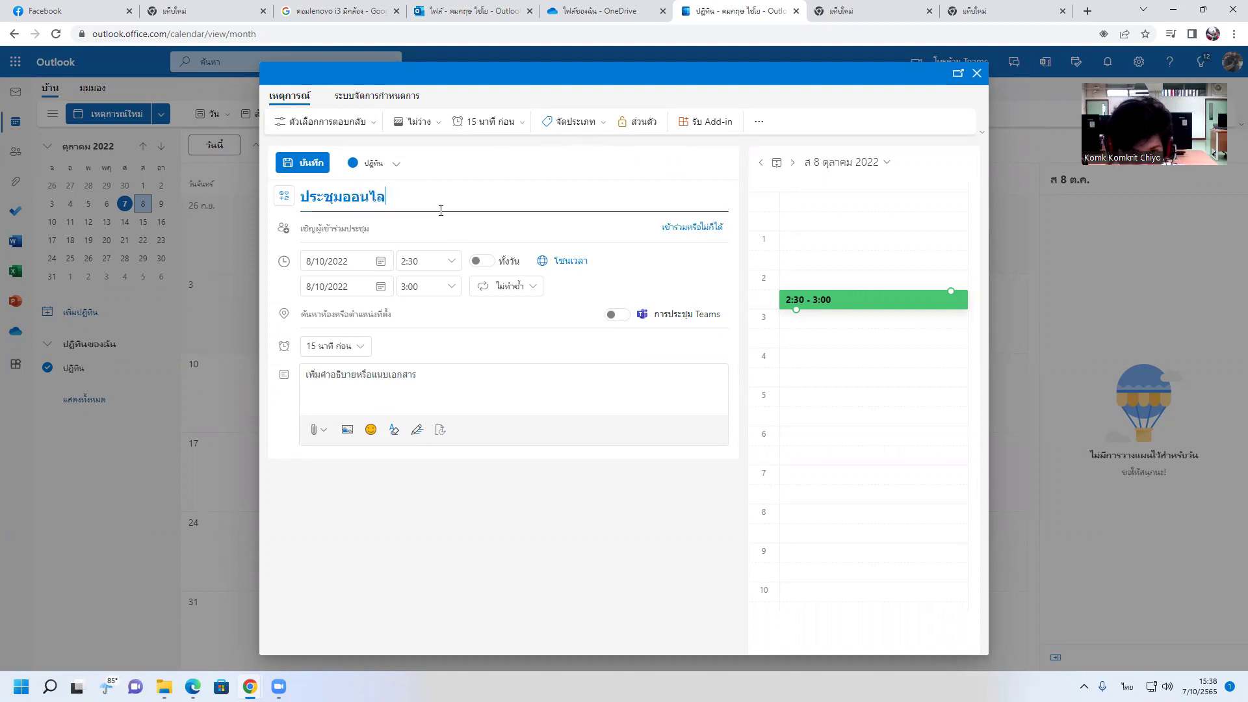
click(433, 259)
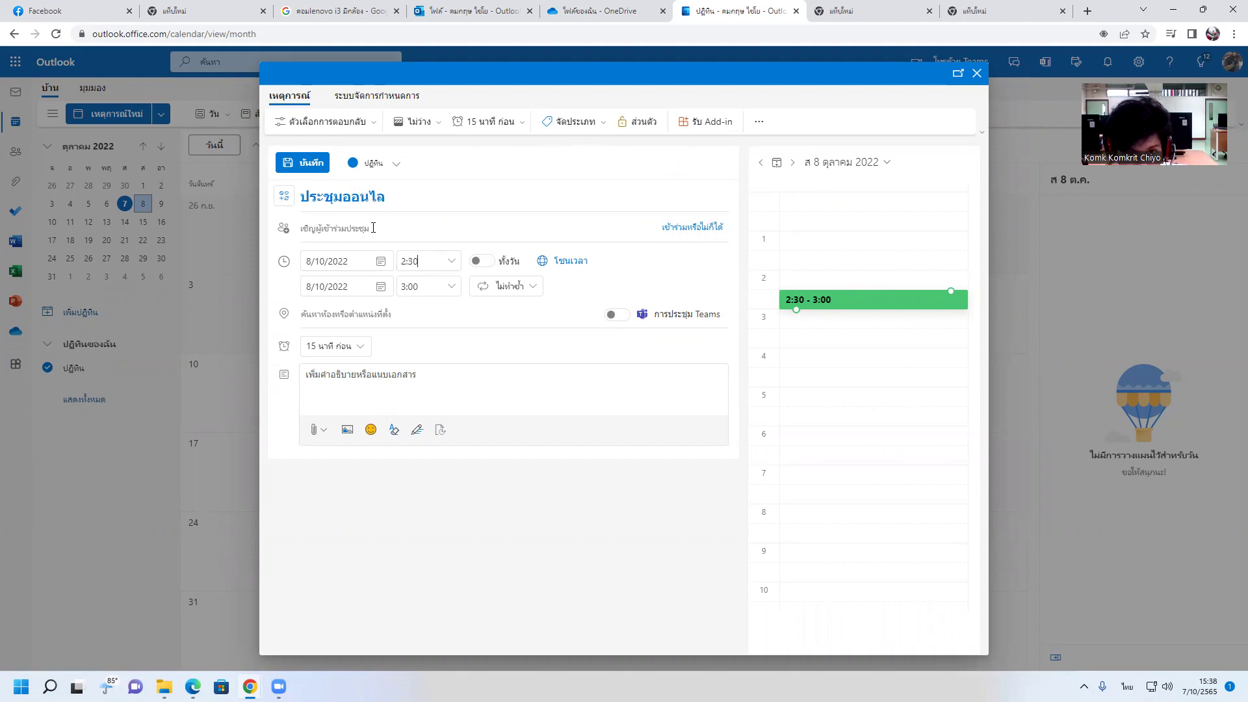
Step: Invite three of the suggested contacts as required attendees of the meeting
click(374, 228)
click(385, 276)
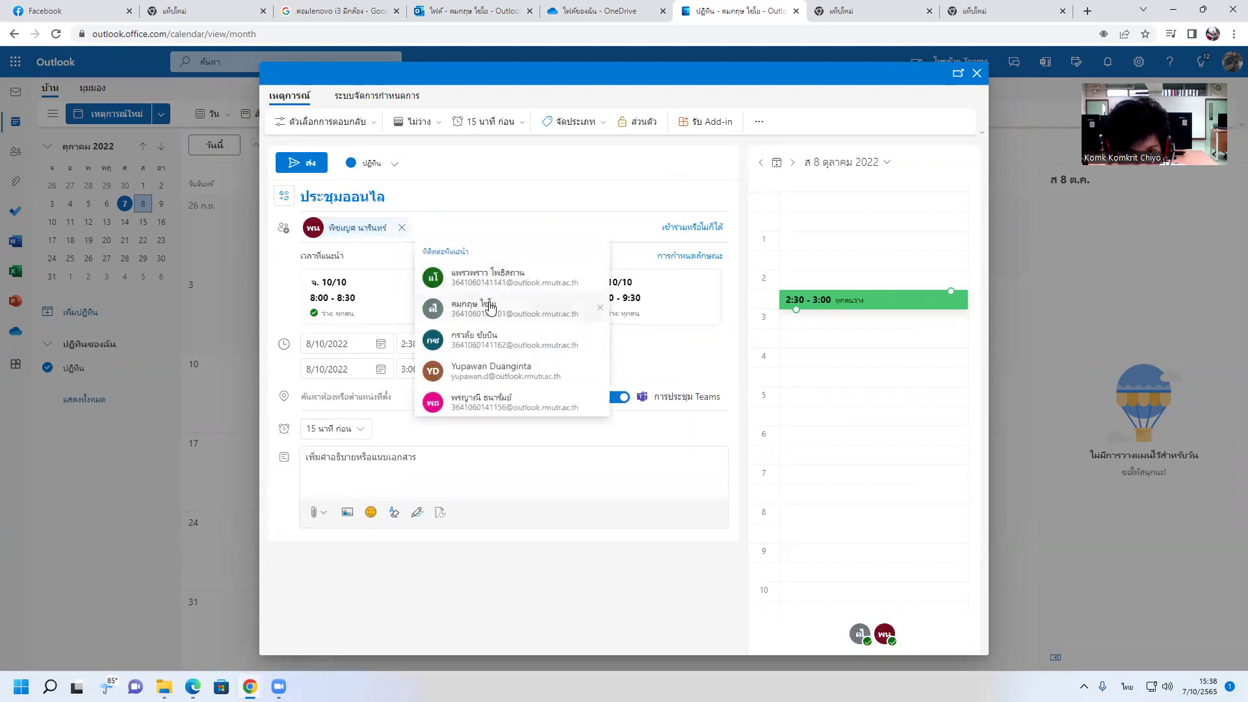
click(484, 303)
click(532, 226)
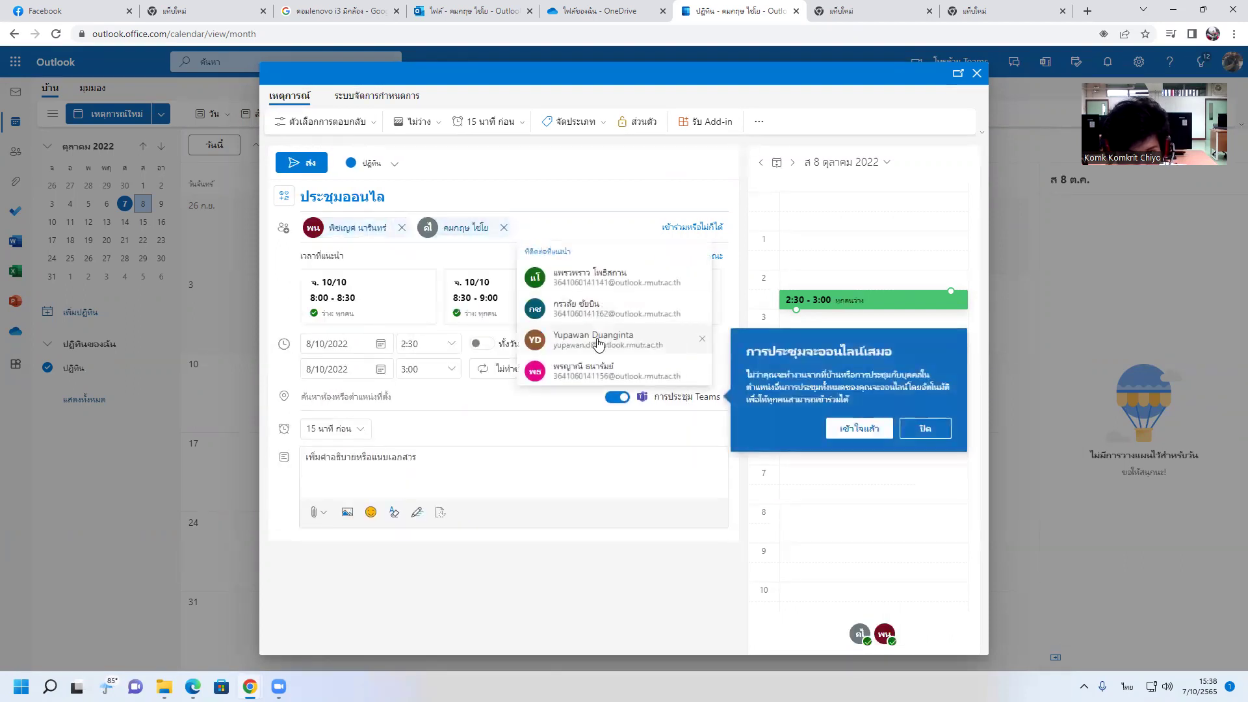
click(613, 370)
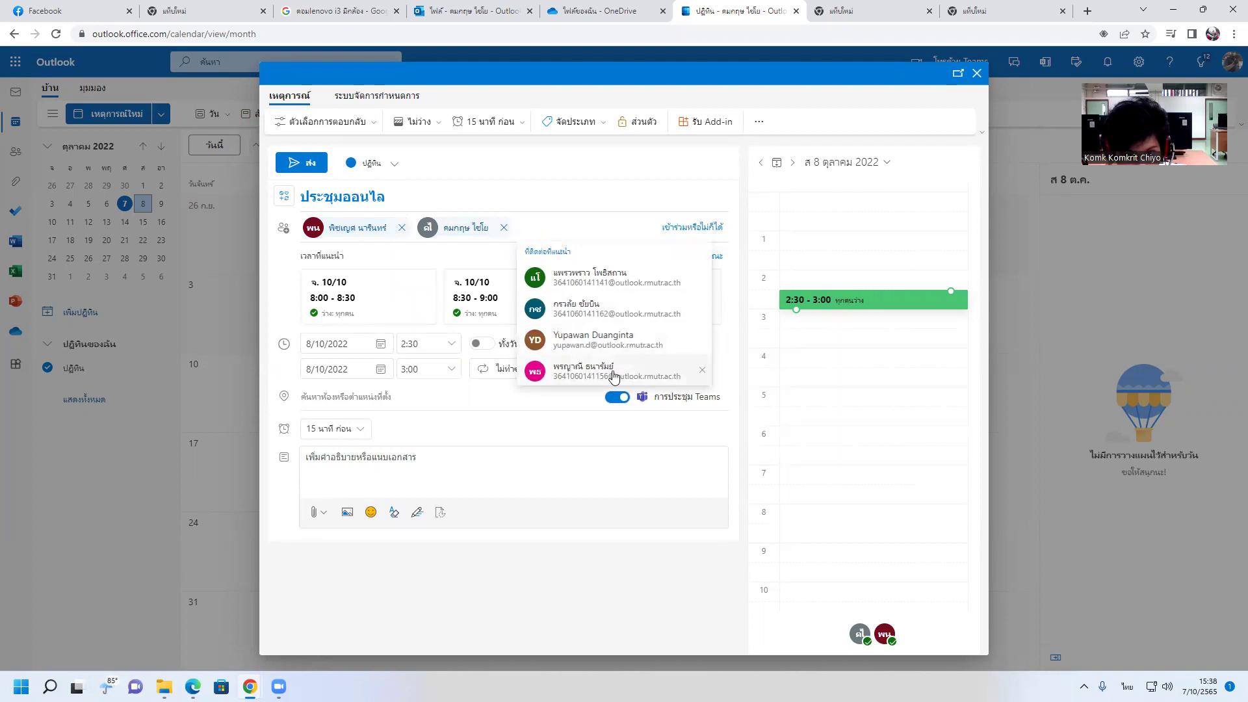
click(672, 228)
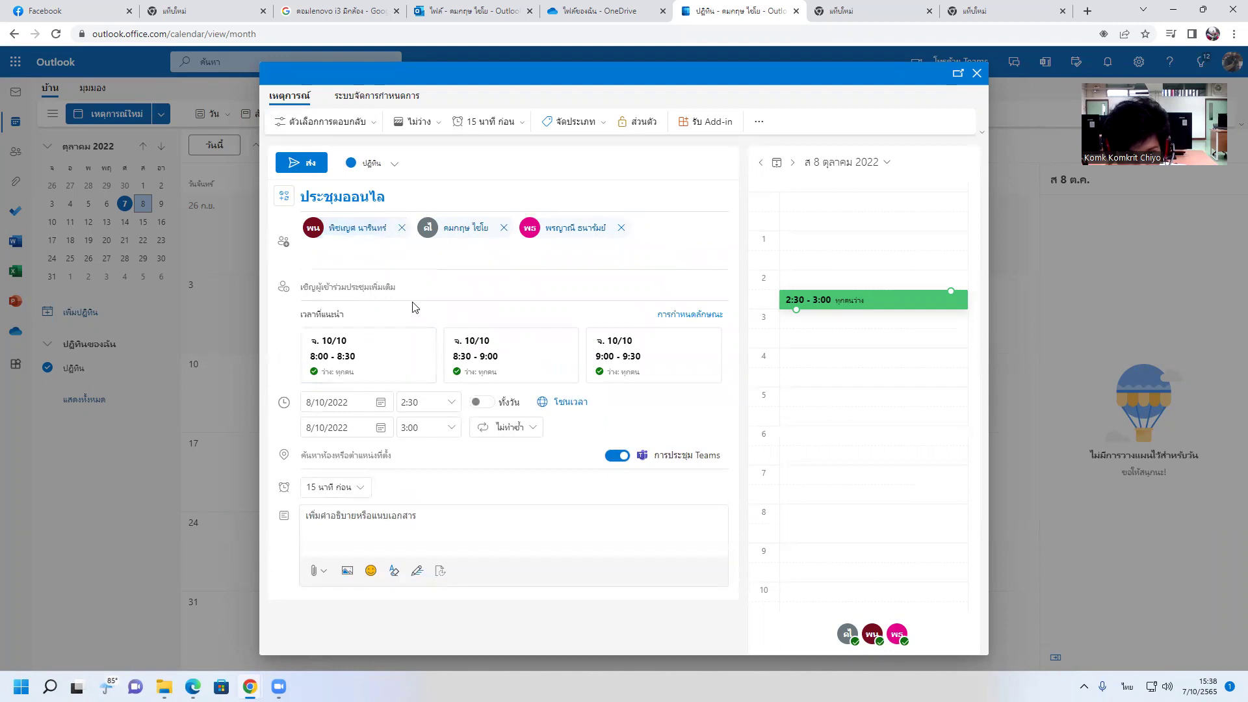
Step: Remove the first and third required attendees, and add the remaining attendee as an optional attendee too
click(402, 228)
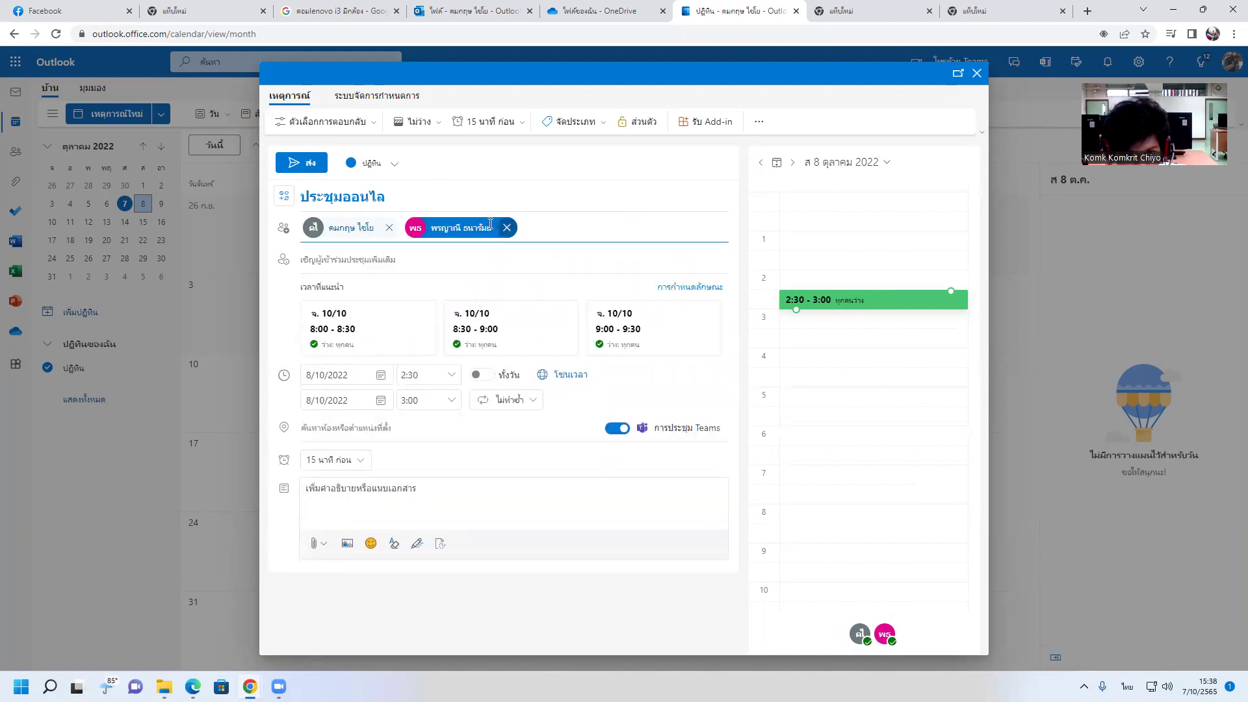
click(506, 227)
click(403, 257)
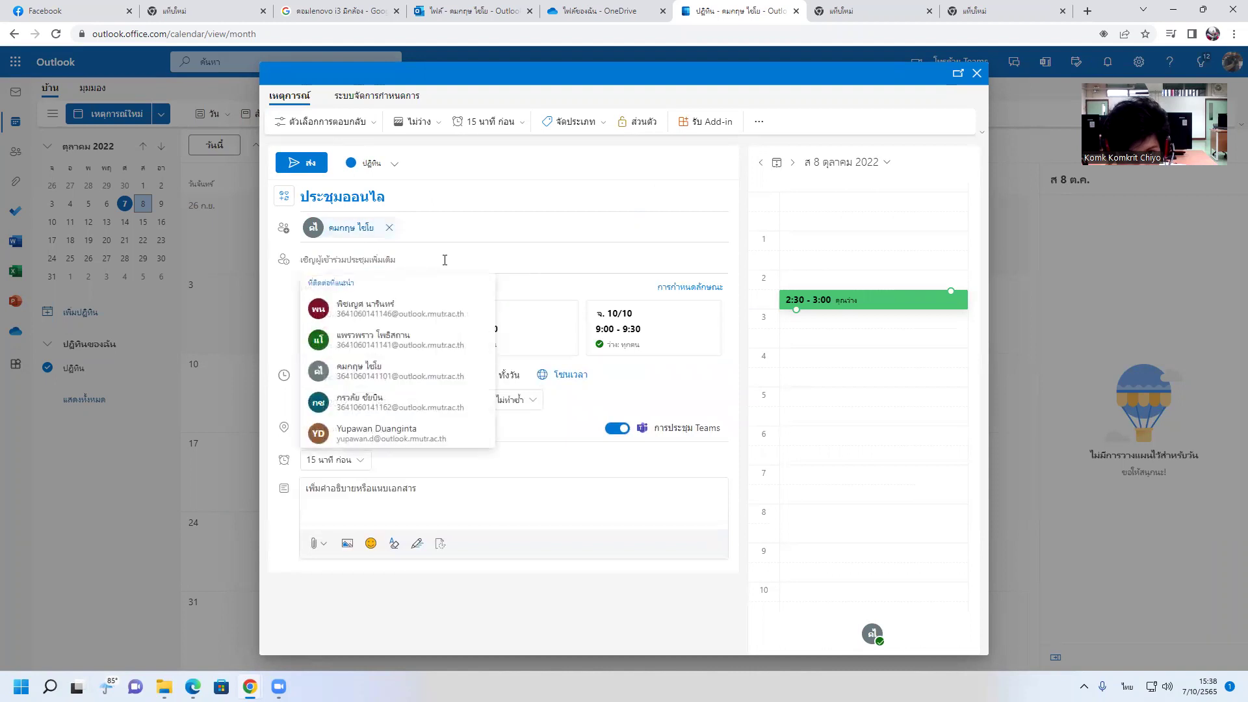
click(412, 372)
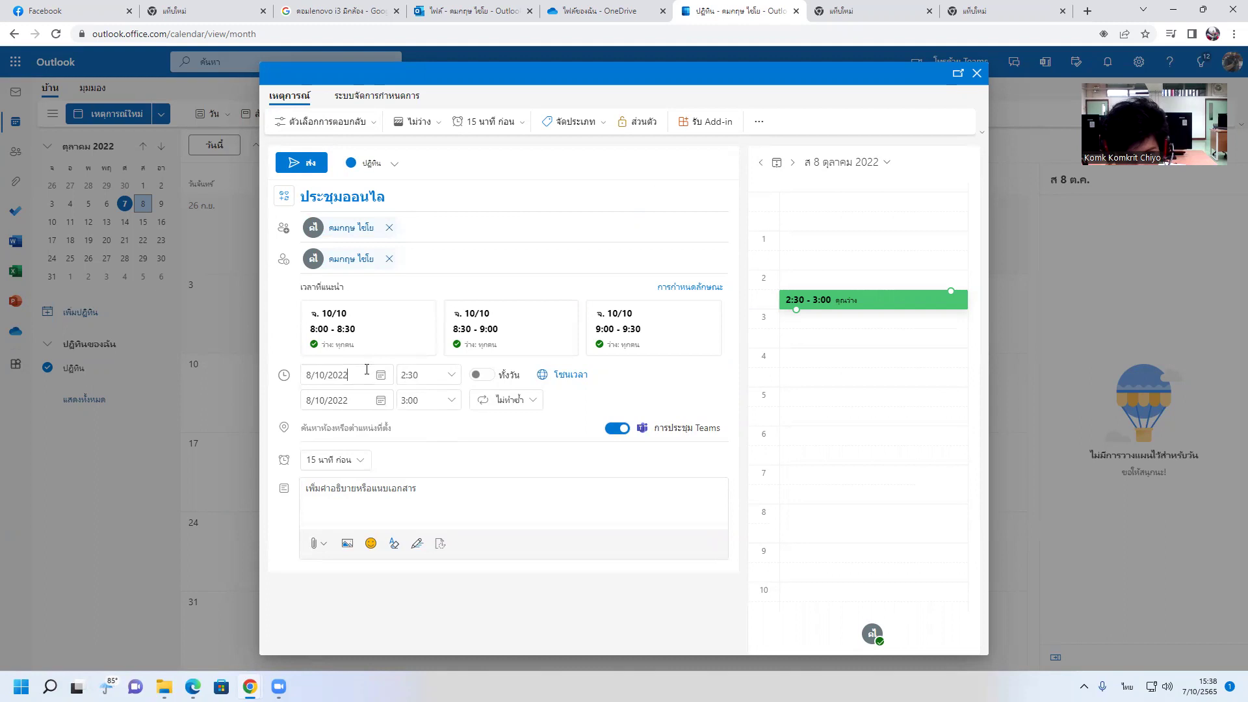
Step: Set the meeting's start time to 6:30, keeping the date 8/10/2022
click(367, 369)
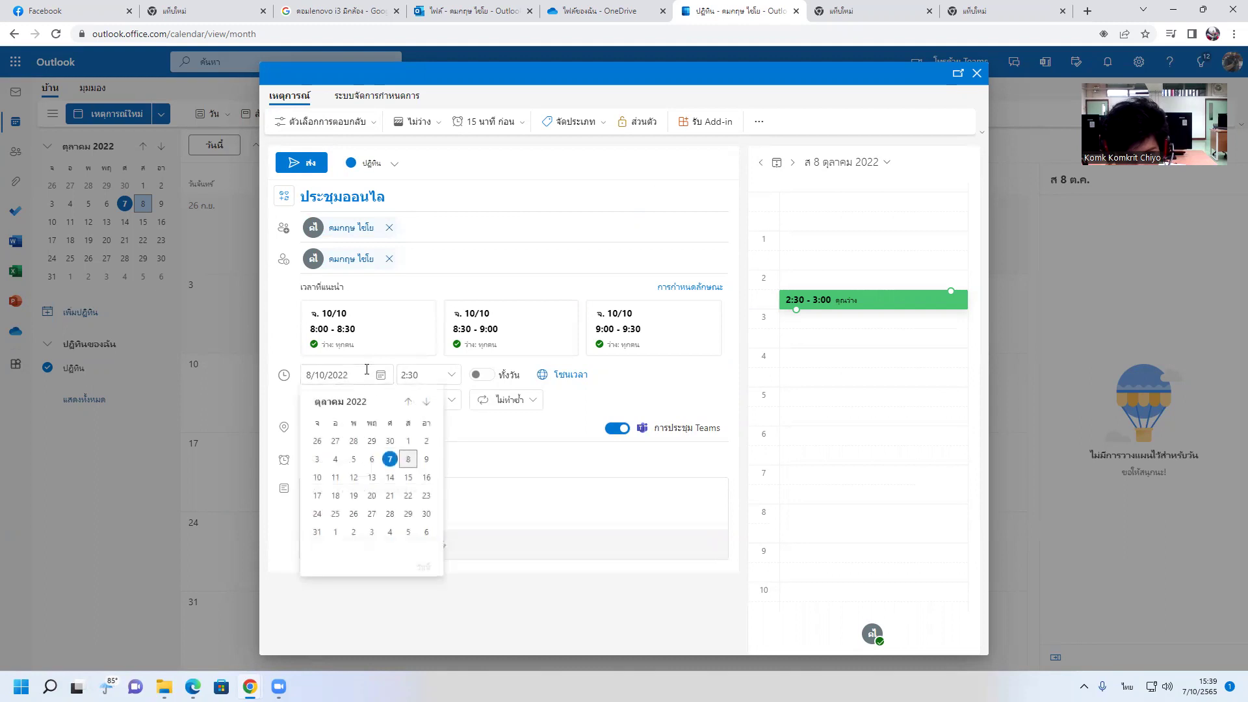
click(450, 375)
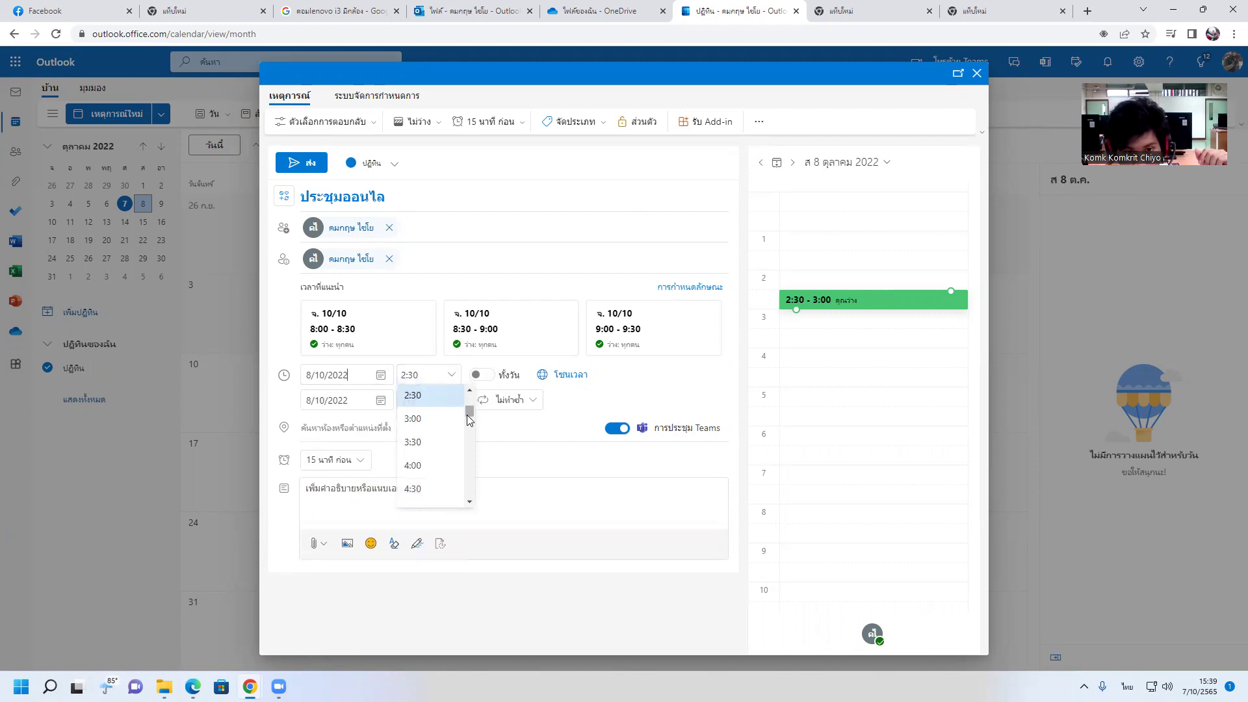
click(482, 375)
click(482, 292)
click(449, 374)
scroll(429, 437, up, 3)
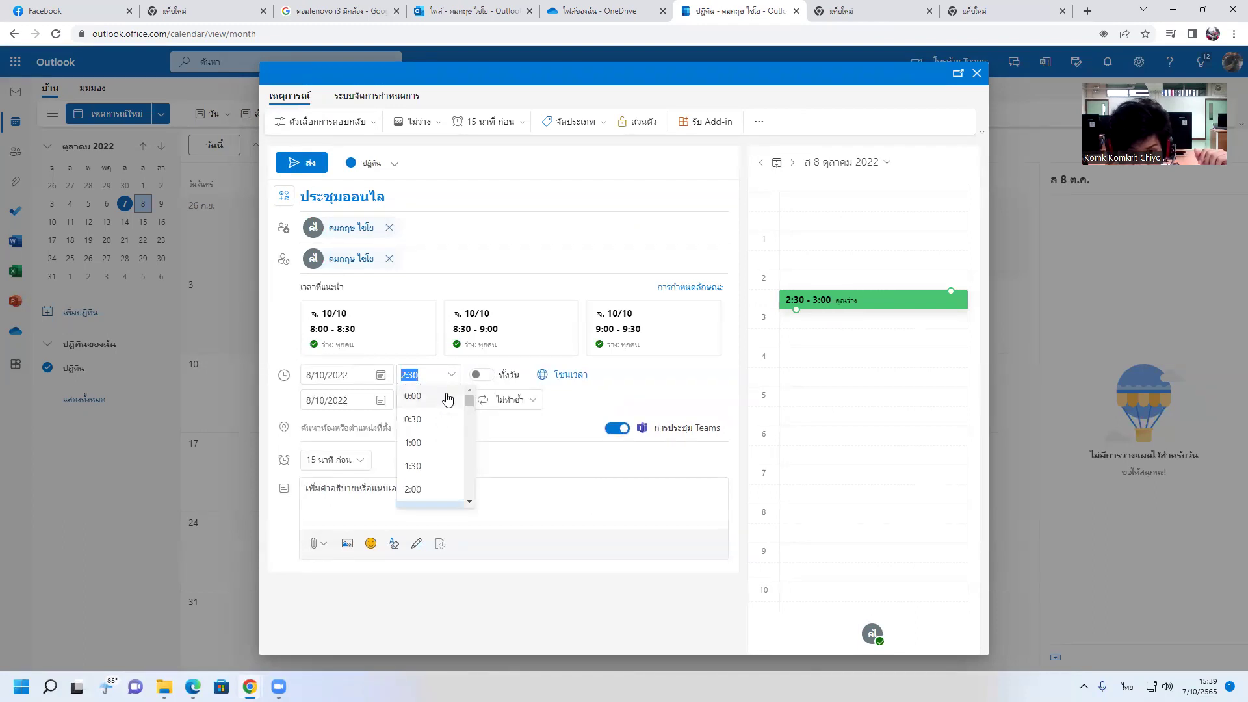
scroll(450, 410, down, 5)
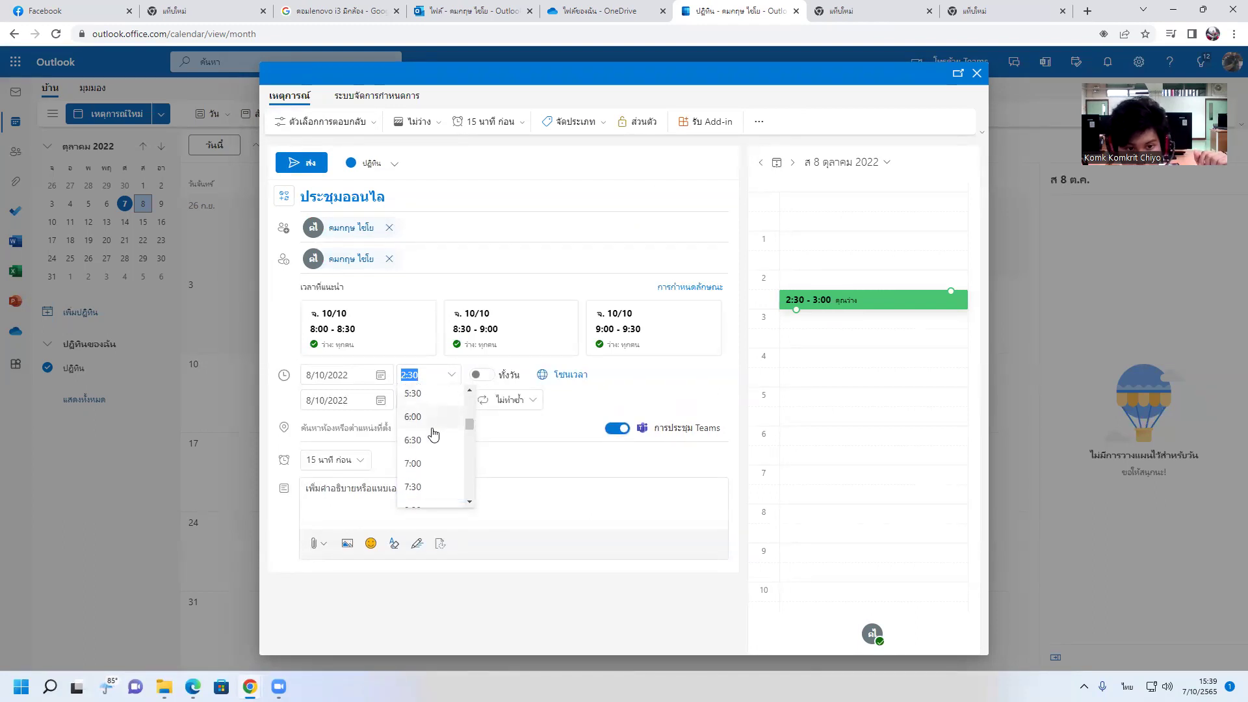
click(448, 435)
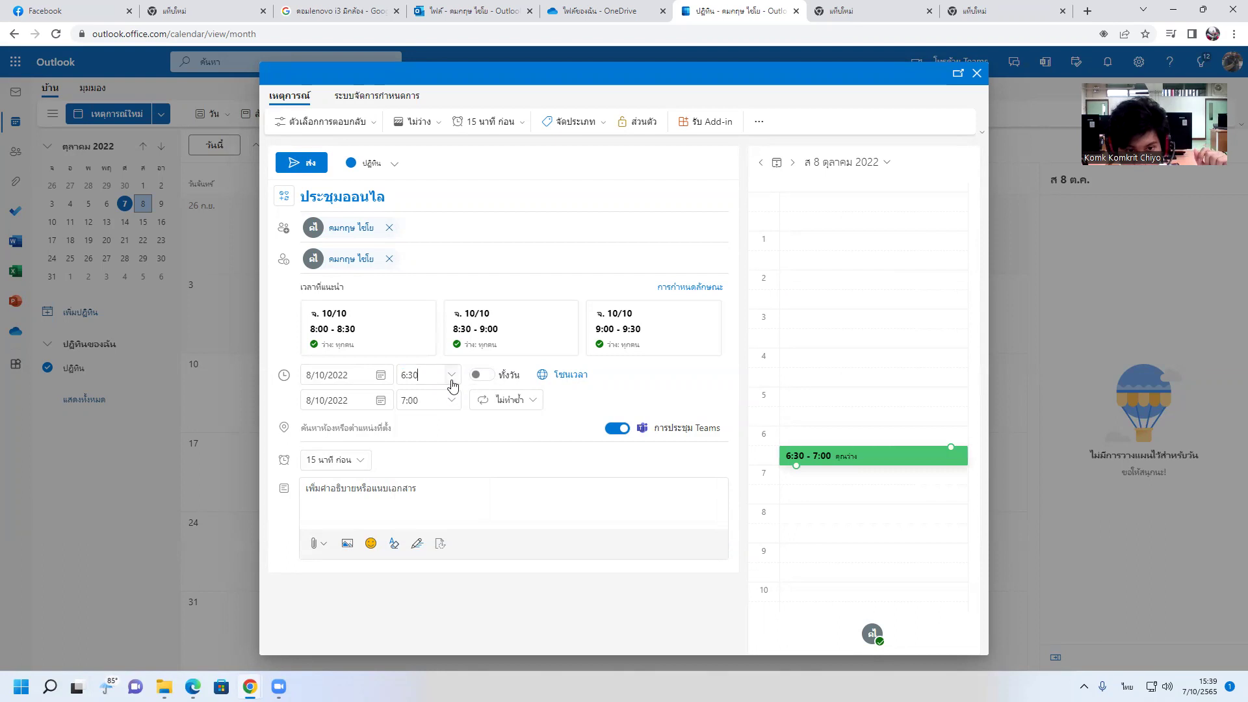
Step: Show the time zones of the meeting's start and end, and enter "มาให้ทัน" as the description
click(560, 377)
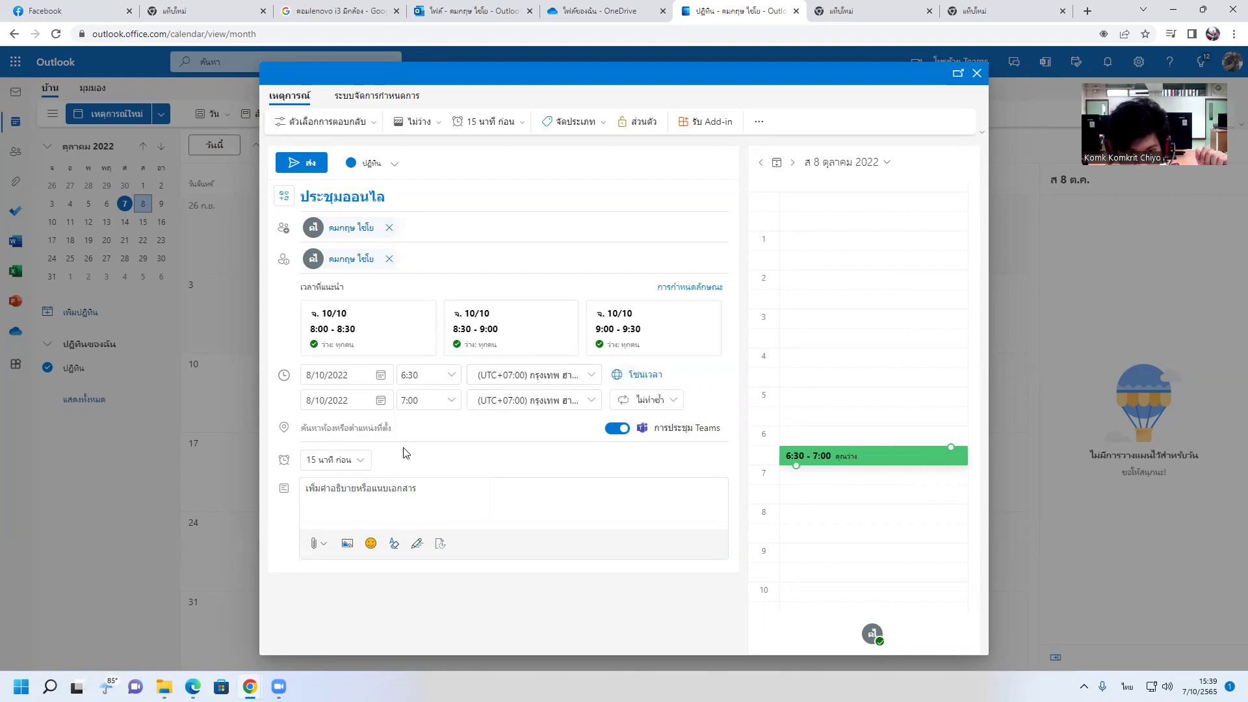
click(365, 465)
click(373, 464)
click(352, 501)
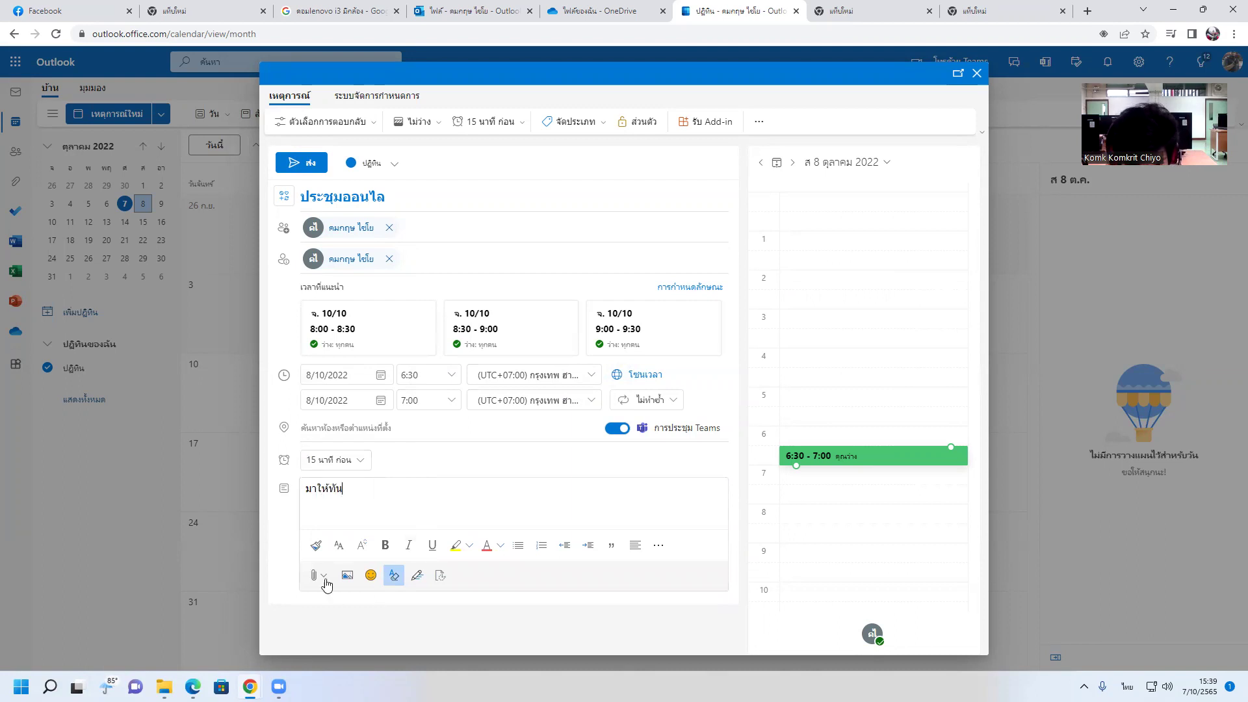
click(325, 578)
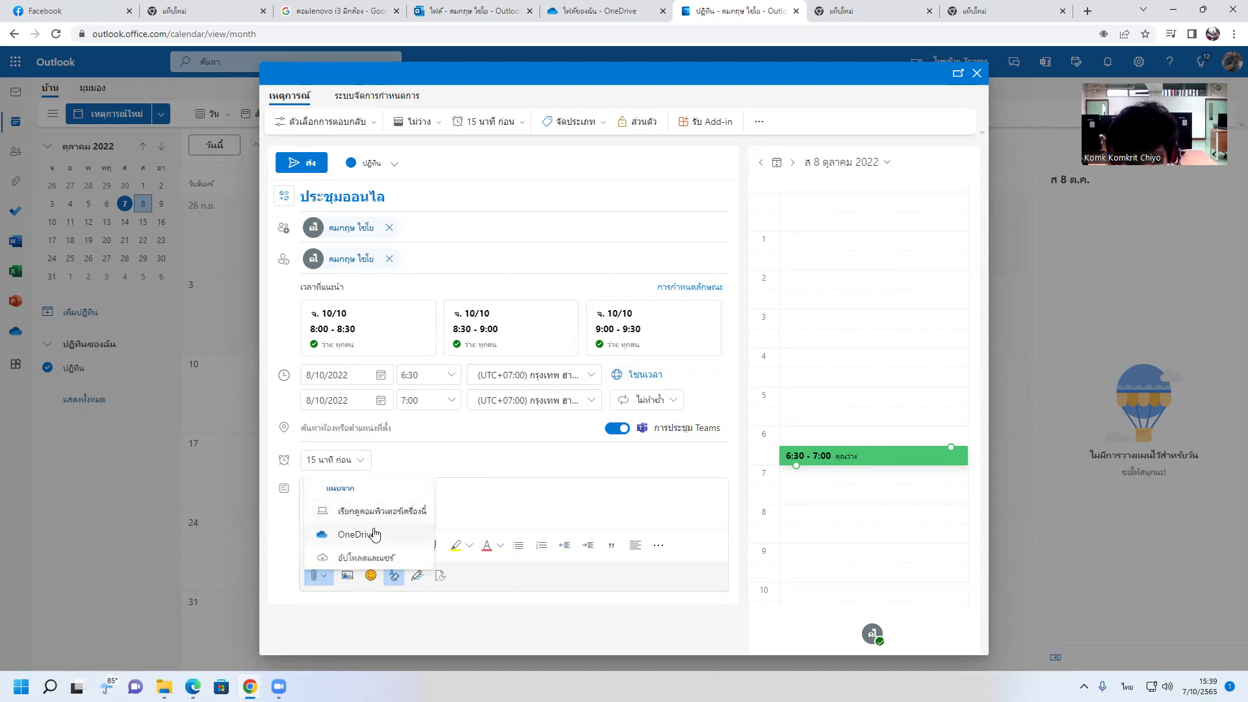
click(402, 516)
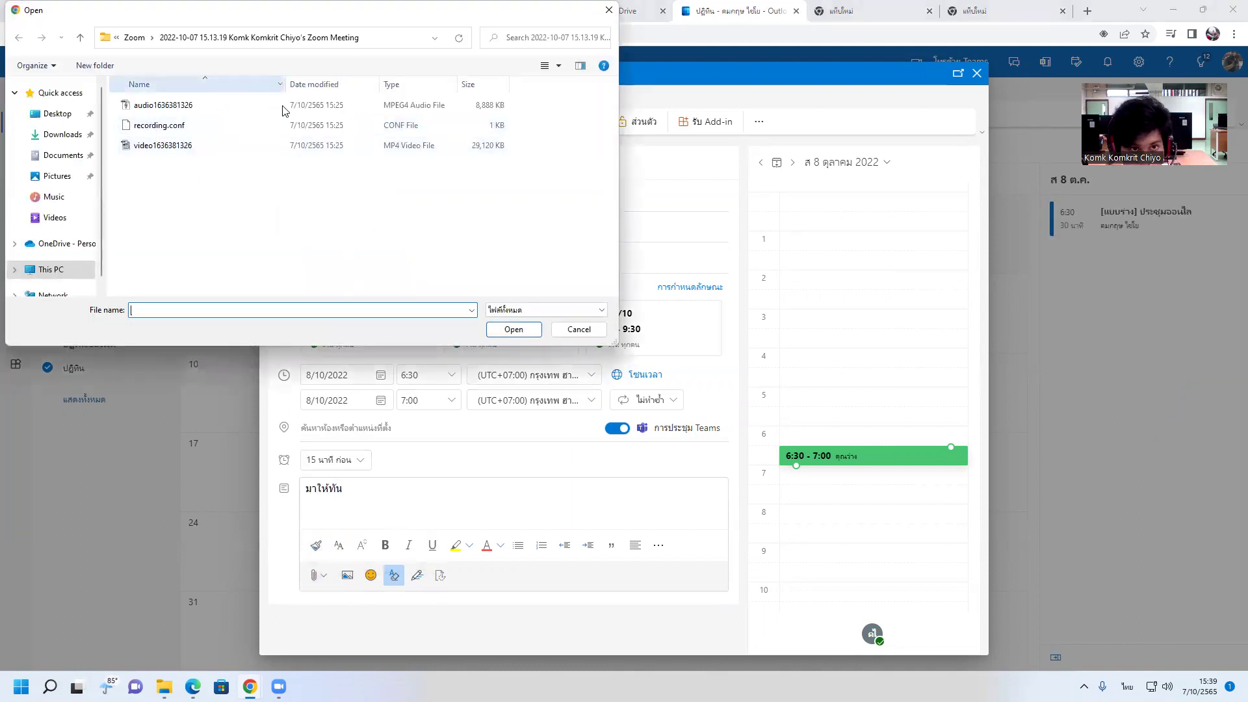
click(581, 331)
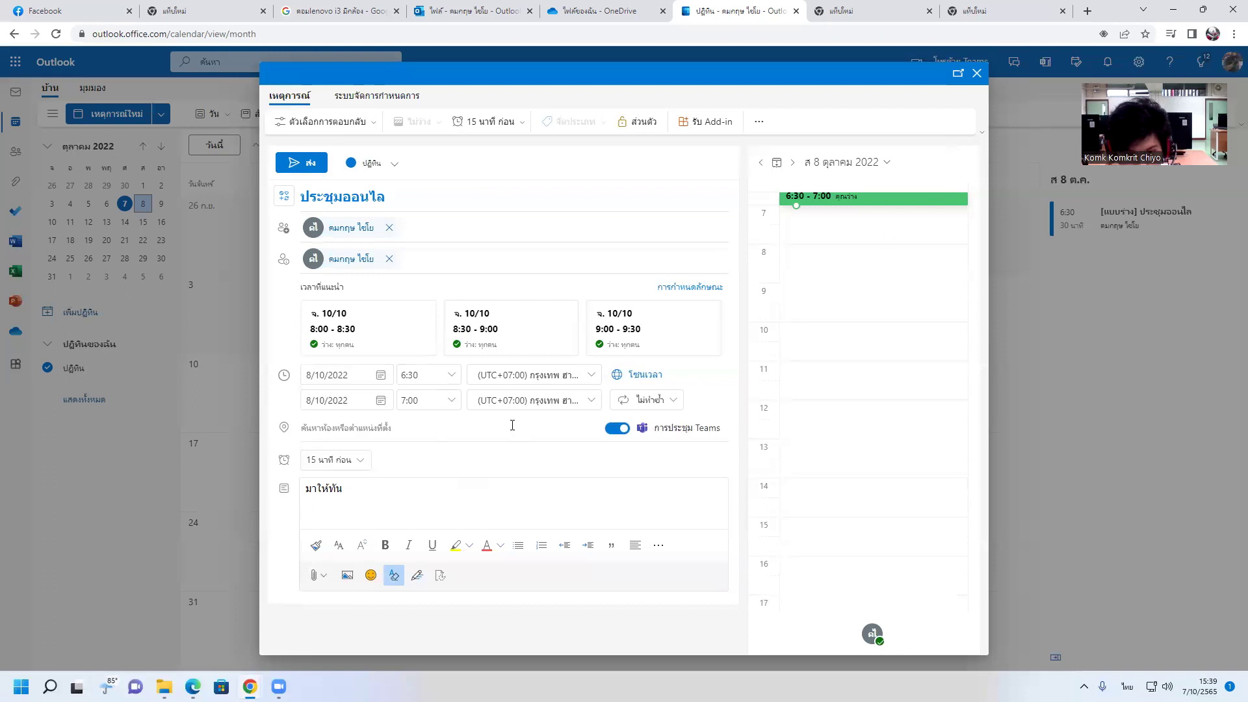
Step: Send the meeting invitation to the attendees
click(311, 164)
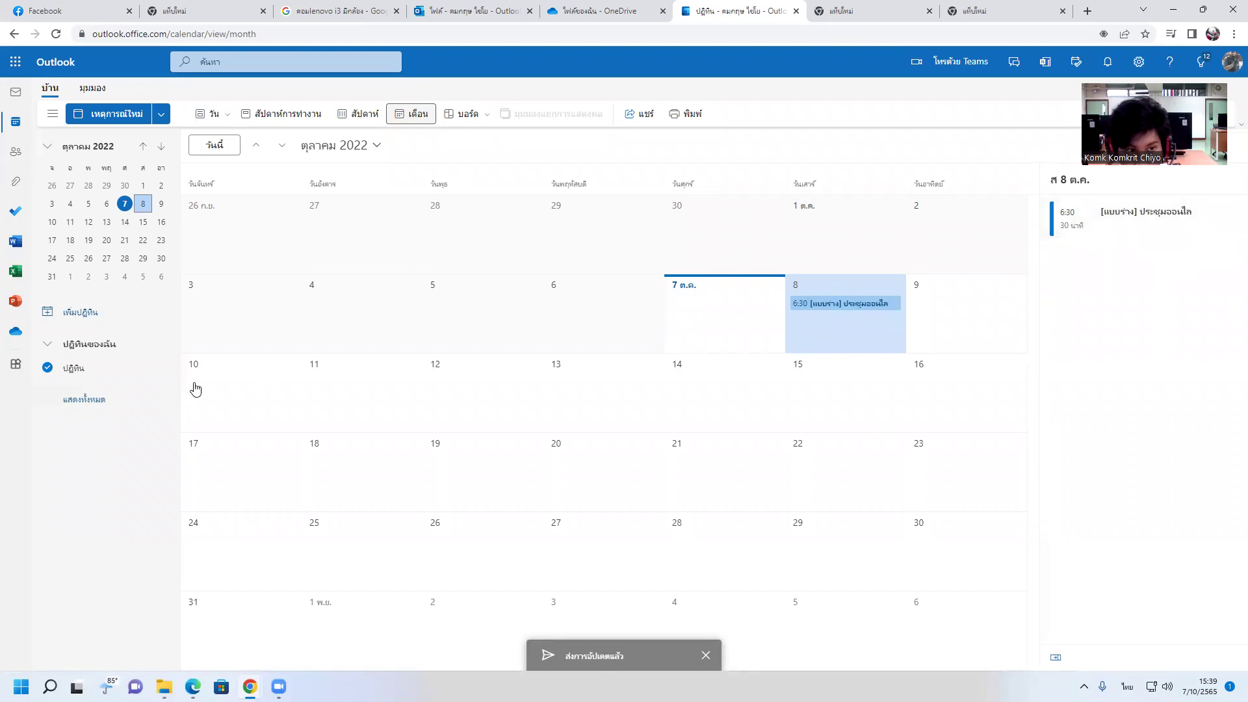
Step: Begin adding a calendar and choose to create a blank one
click(110, 323)
click(537, 313)
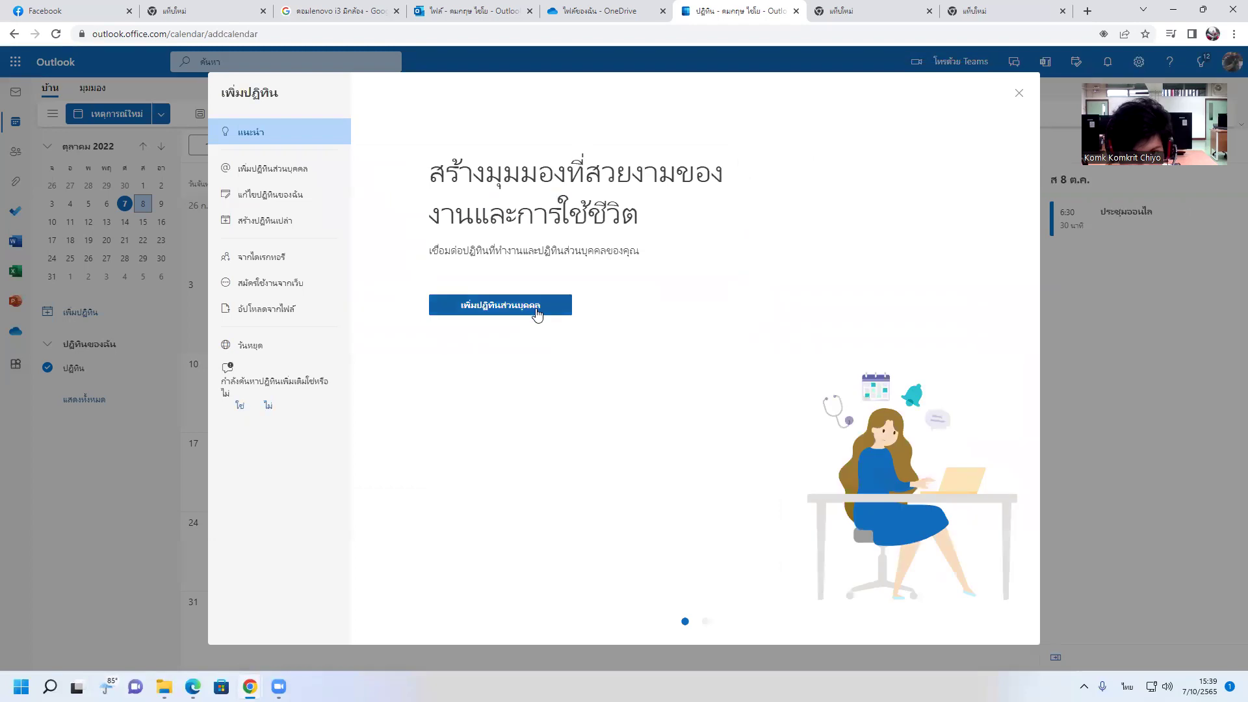
click(300, 168)
click(305, 219)
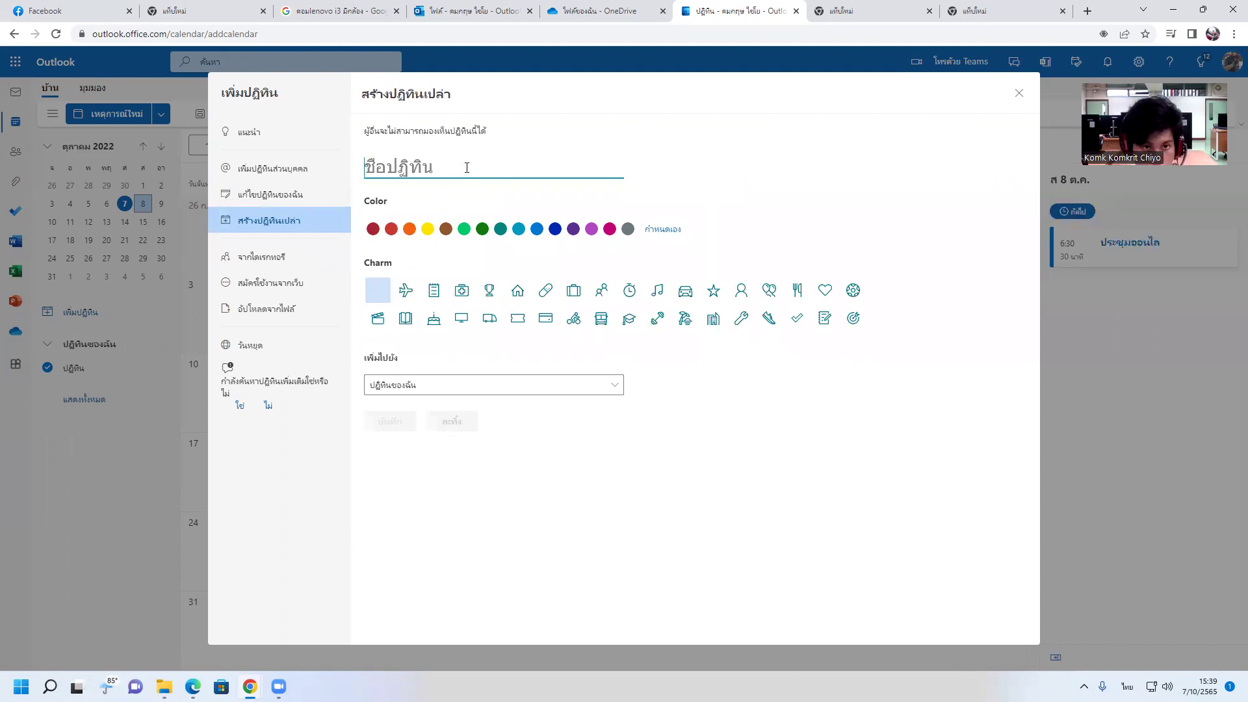
Step: Name the new blank calendar "Meeting online"
key(alt+shift)
text(p)
key(alt+shift)
key(BackSpace)
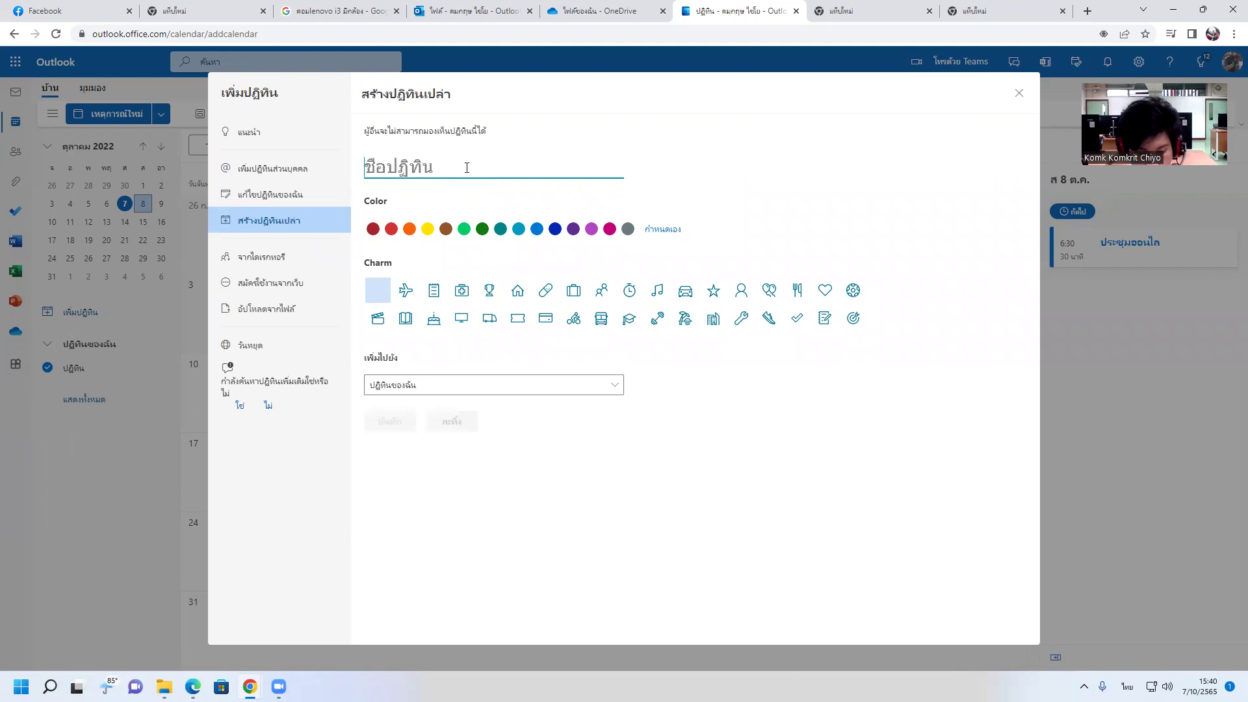
text(?าพ)
key(BackSpace)
key(BackSpace)
text(Meeting o)
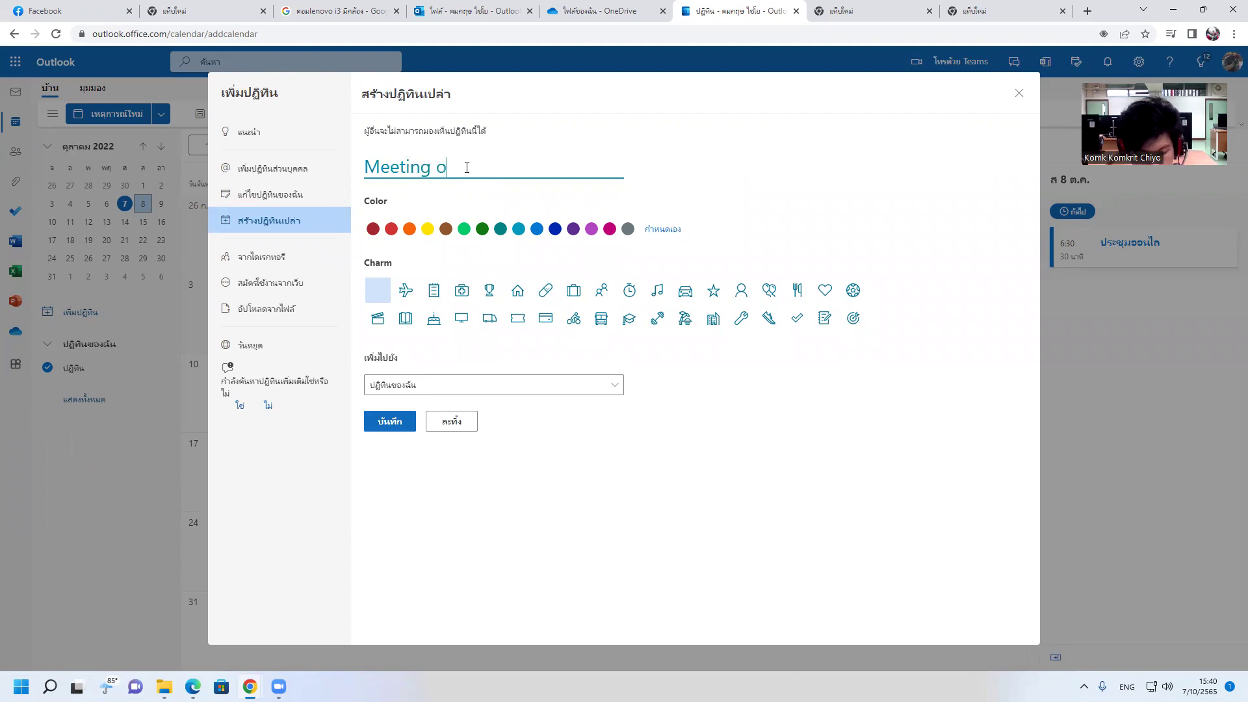
text(nline)
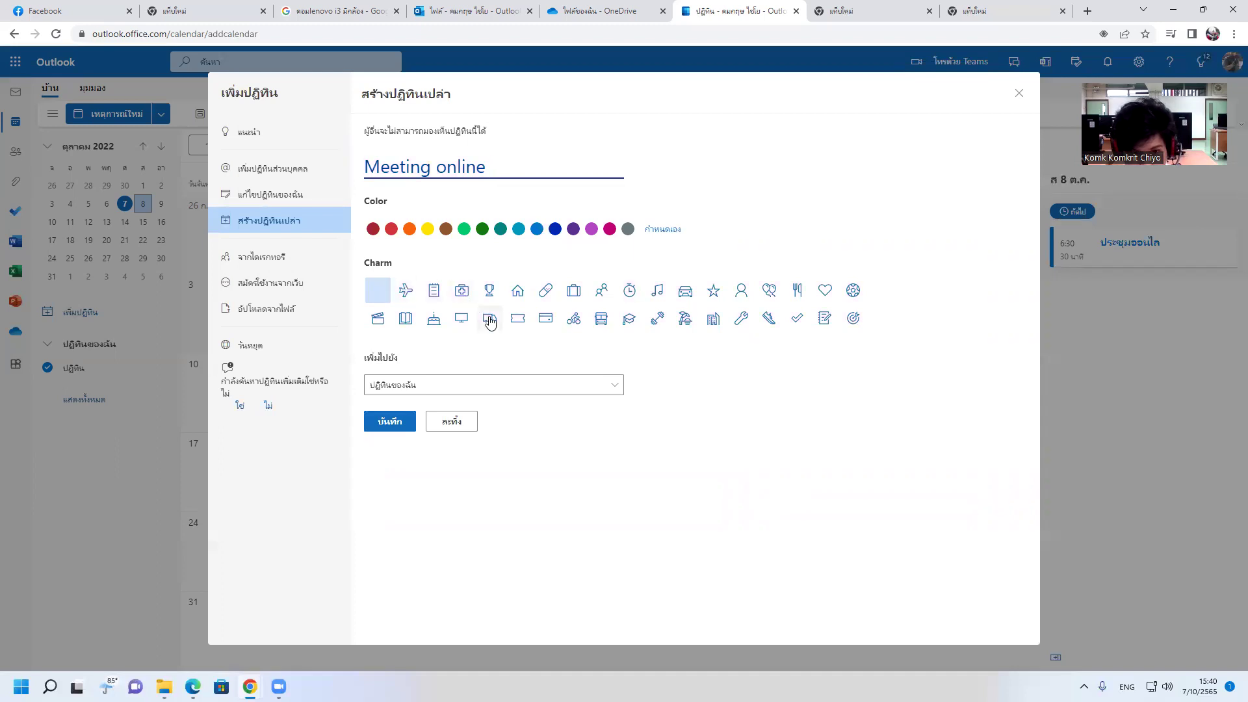
Step: Give the new calendar a dark blue color and the airplane charm, and save it under ปฏิทินของฉัน
click(406, 291)
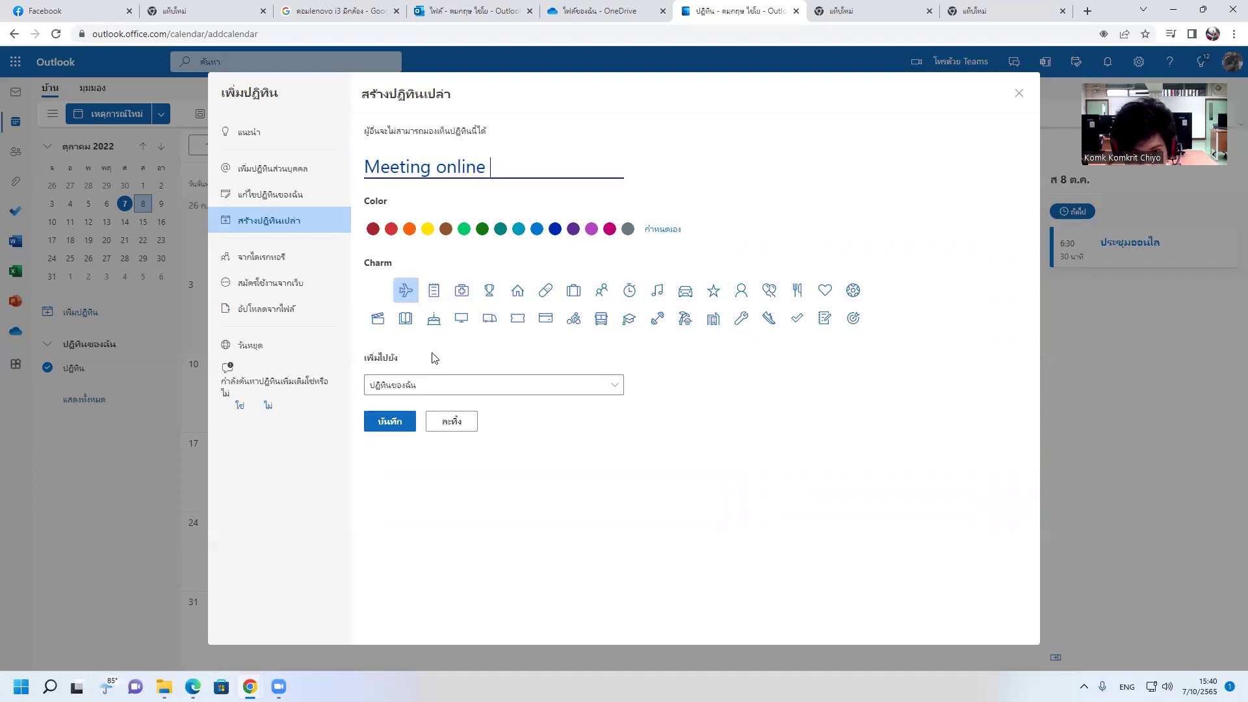
click(441, 390)
click(454, 410)
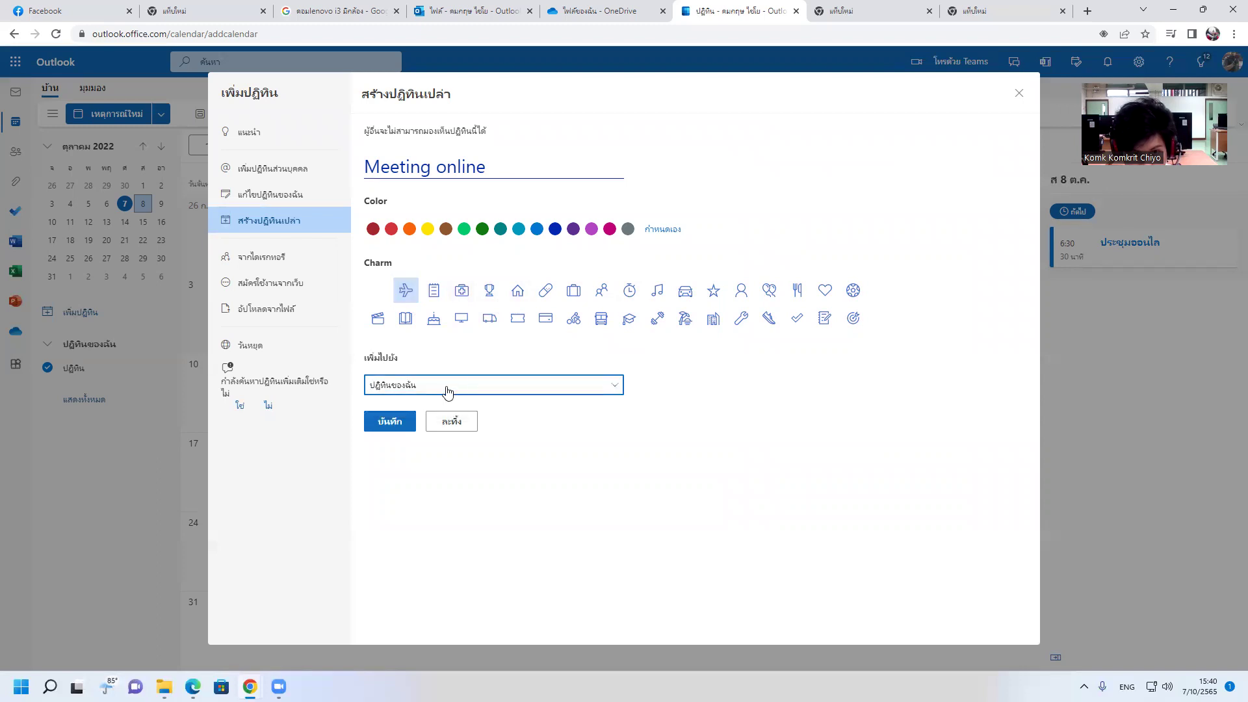
click(391, 422)
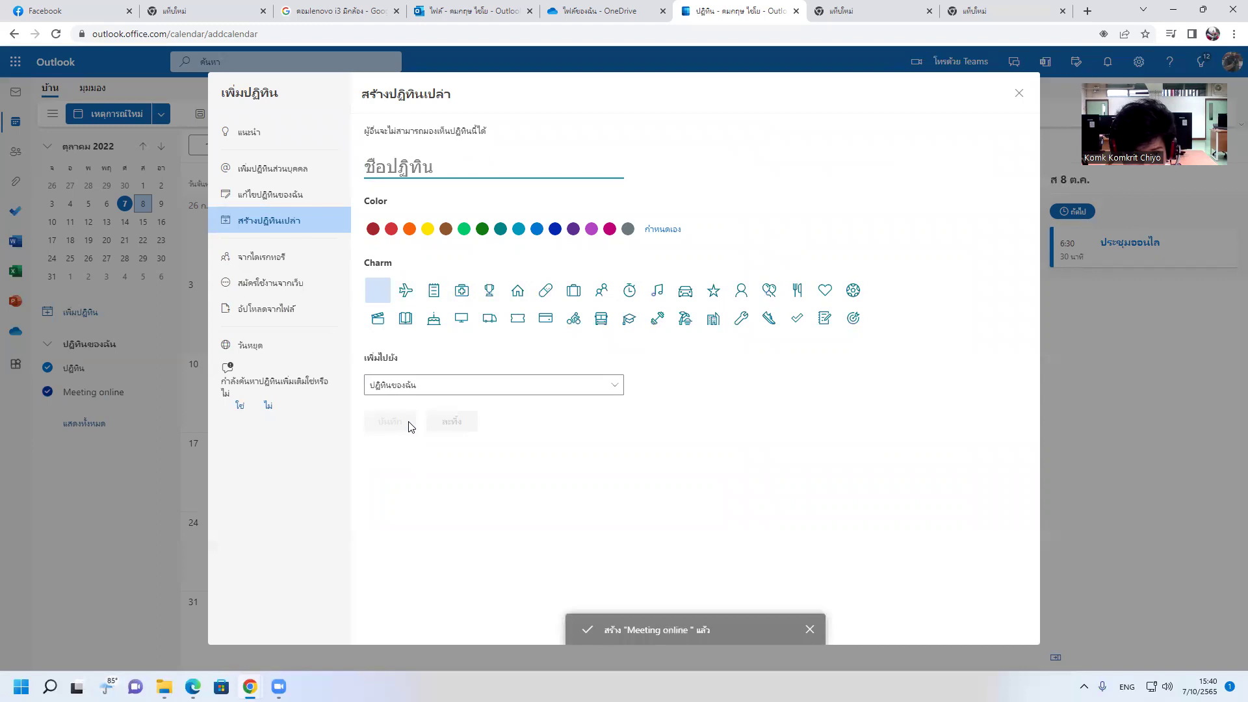
Step: Leave the calendar creation window and show all calendars in the ปฏิทินของฉัน group
click(1072, 219)
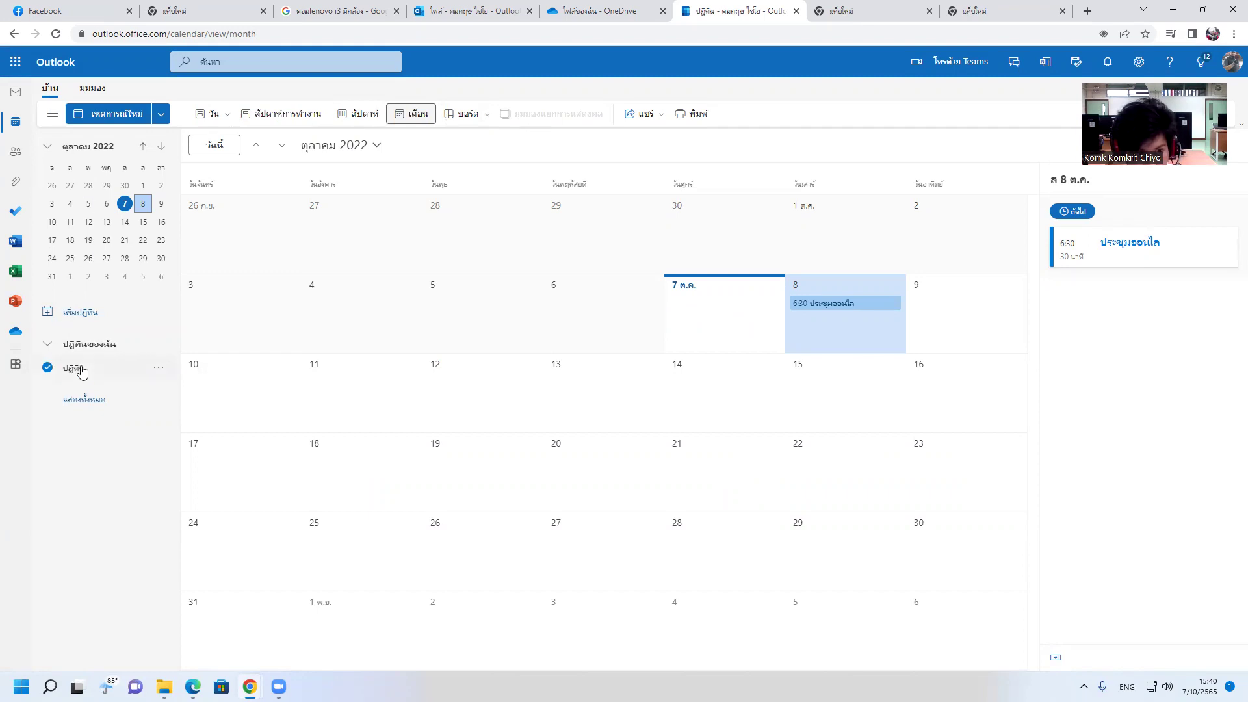
click(91, 401)
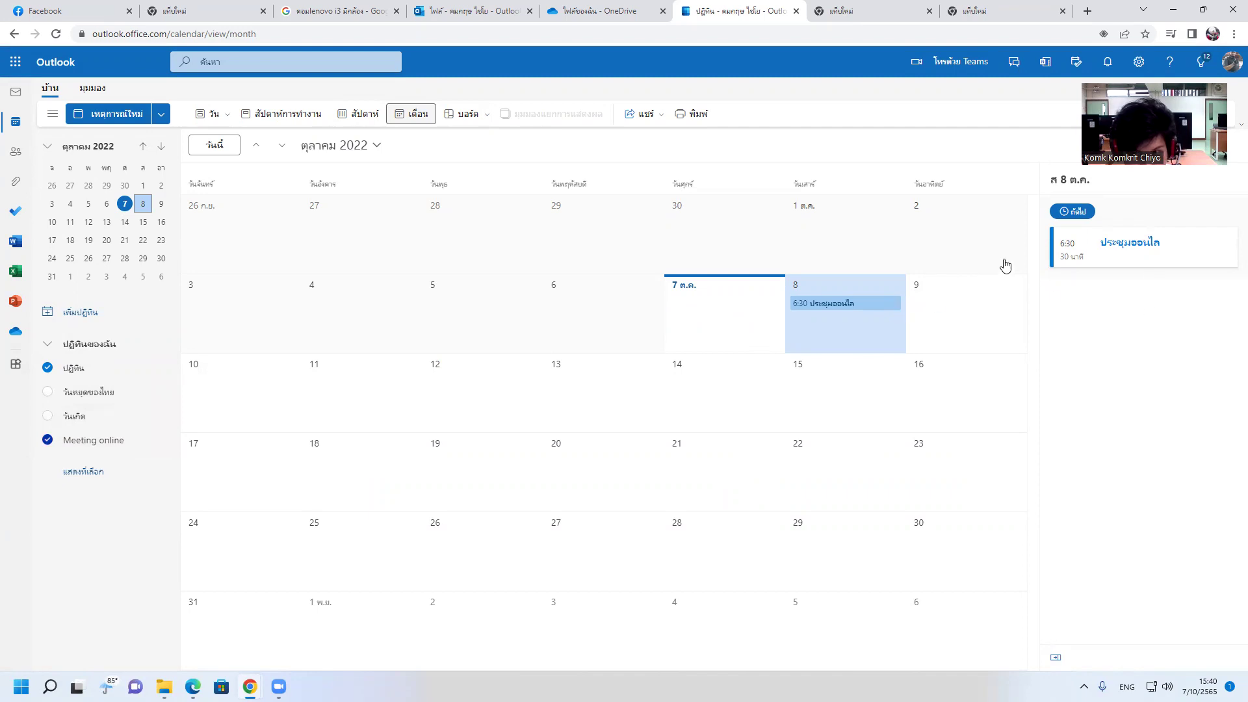
Step: Start a new calendar event on 14 October 2022
click(960, 336)
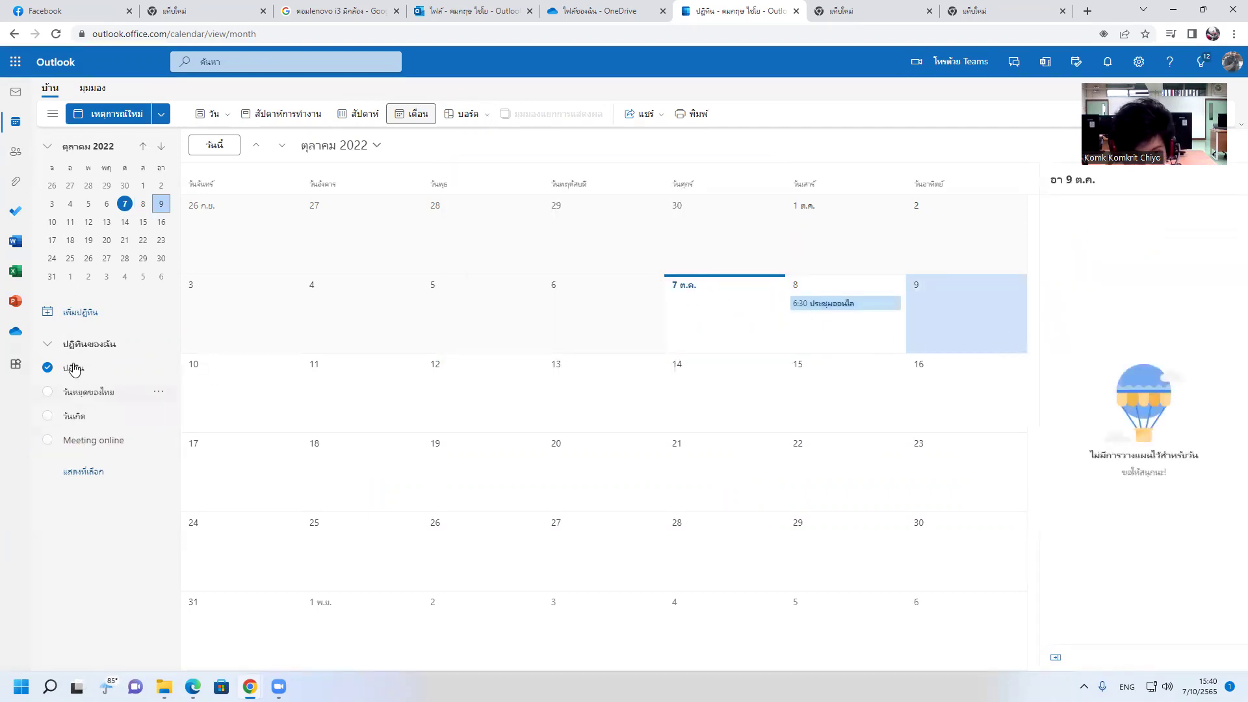
click(550, 429)
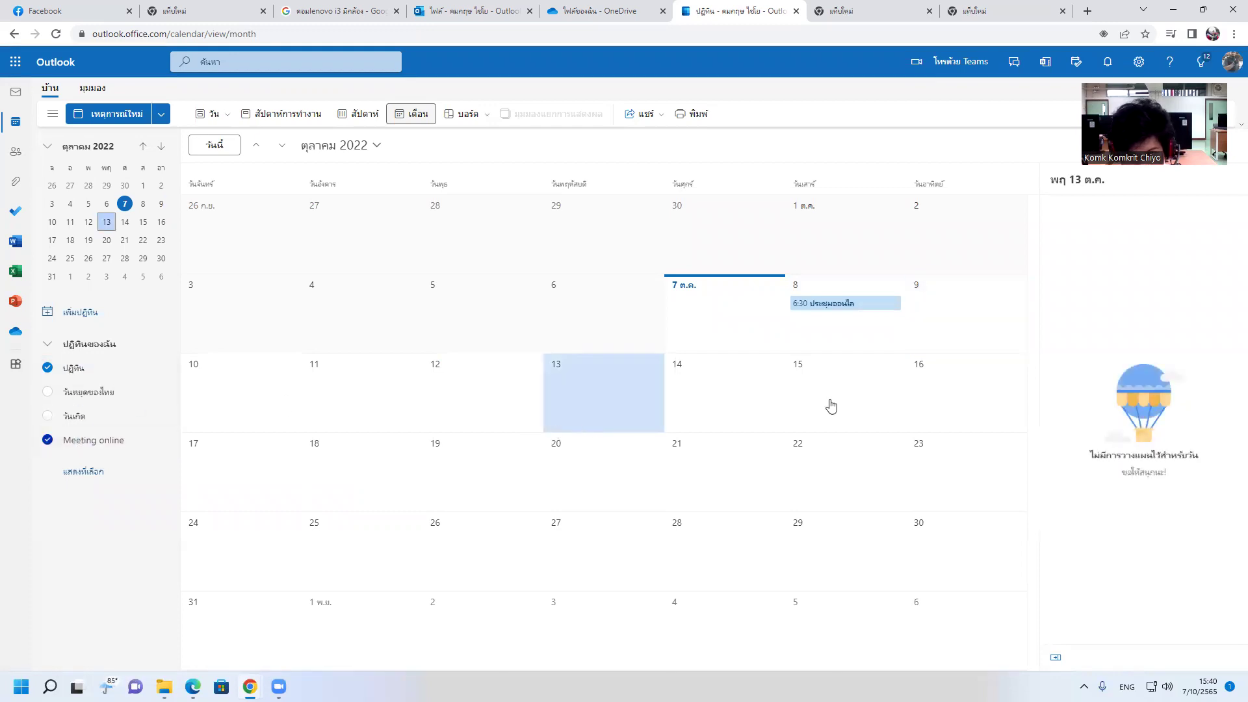
right_click(695, 398)
click(684, 387)
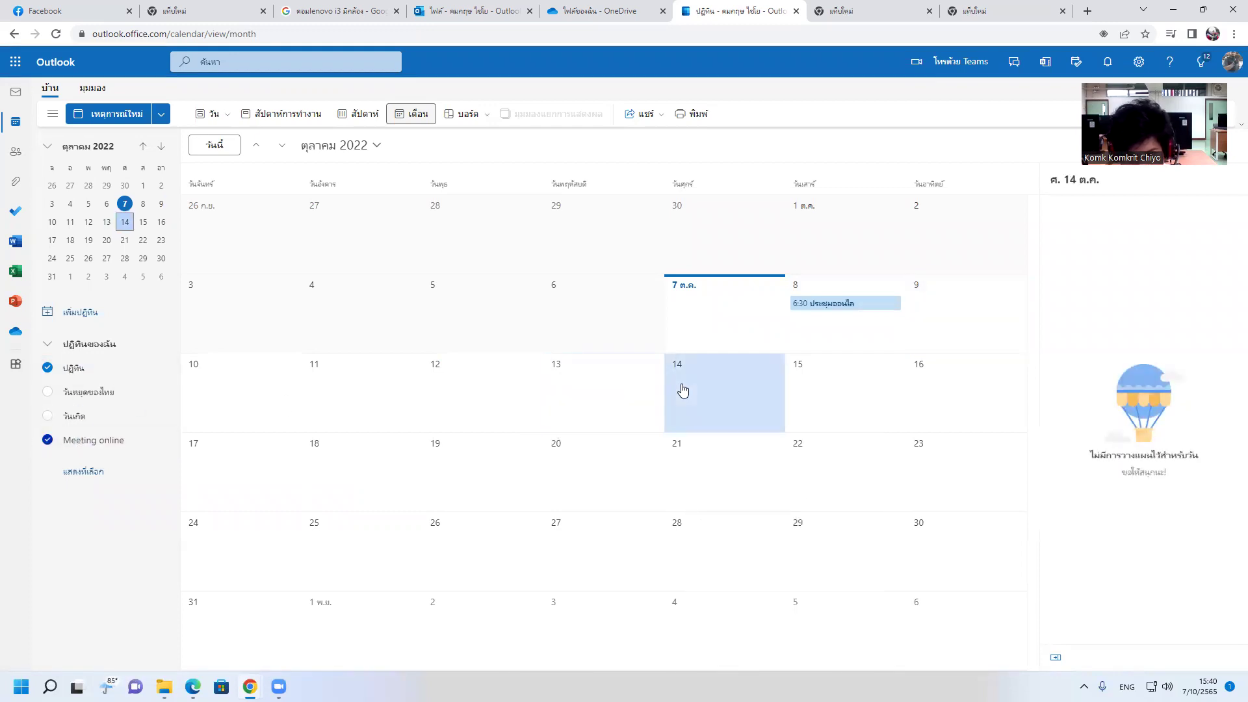
double_click(752, 415)
right_click(750, 412)
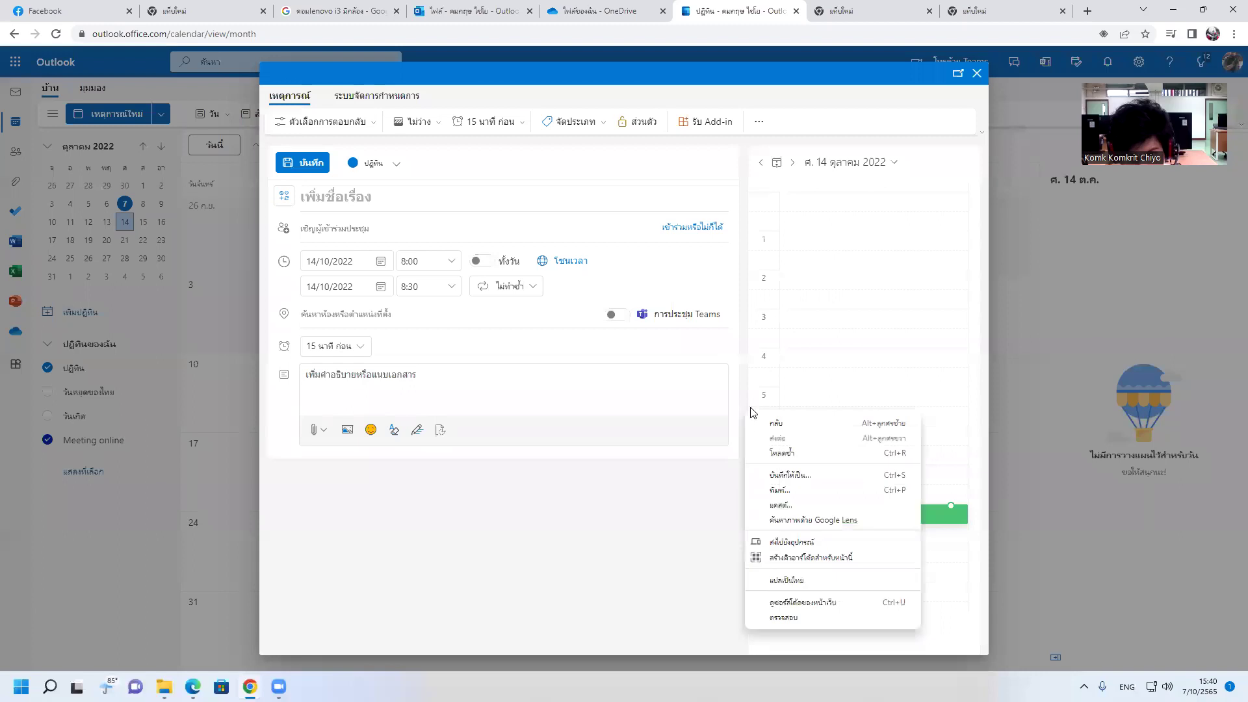
click(650, 380)
Step: Make the new event a Teams meeting and title it "มาให้ตรง"
click(656, 316)
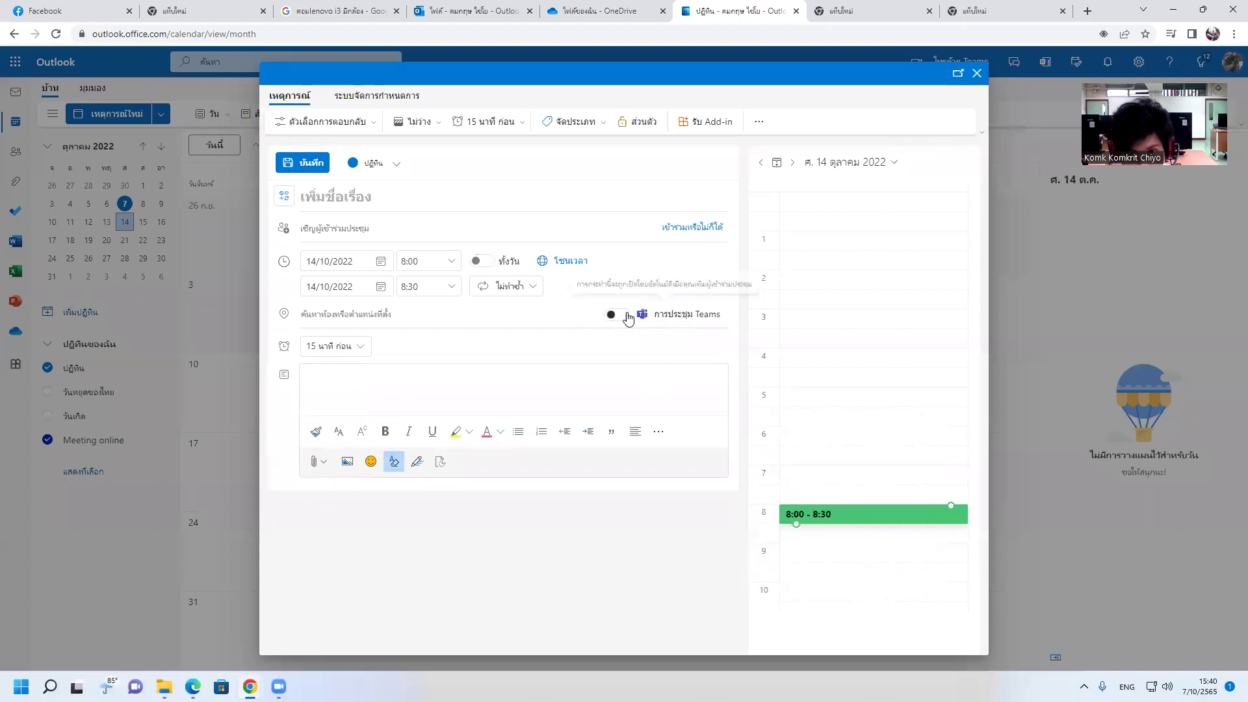
click(432, 199)
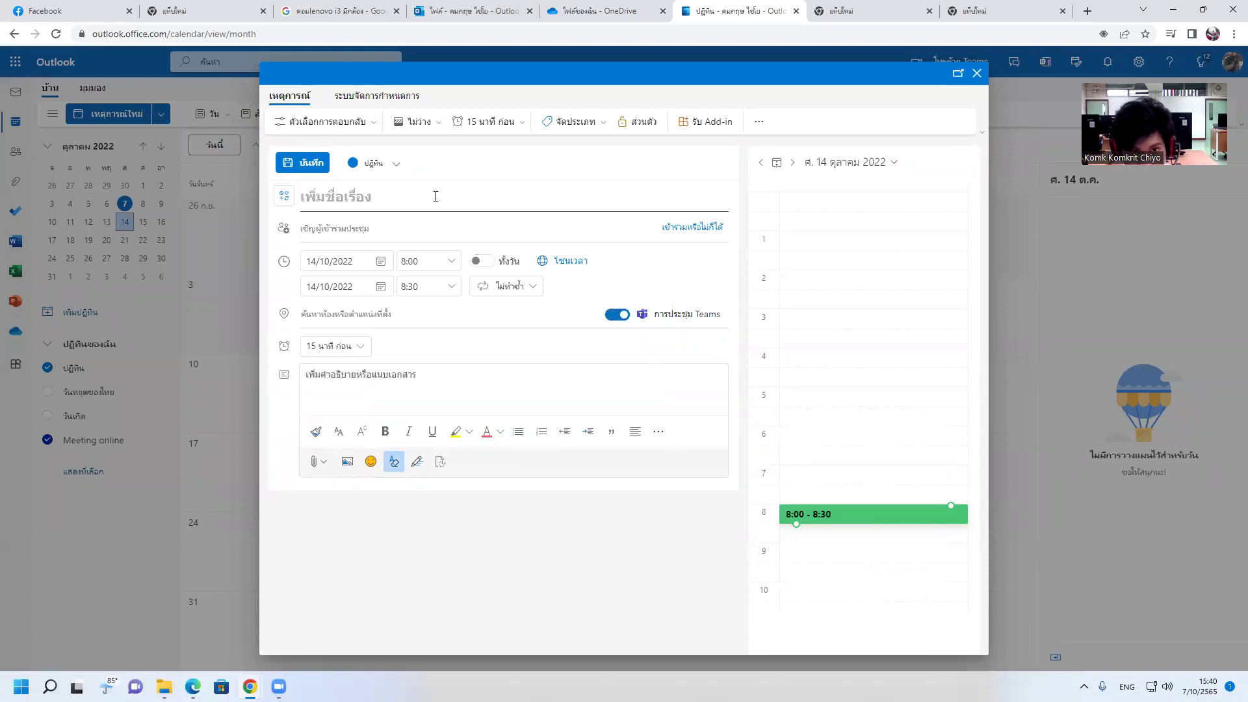
key(alt+shift)
text(มา)
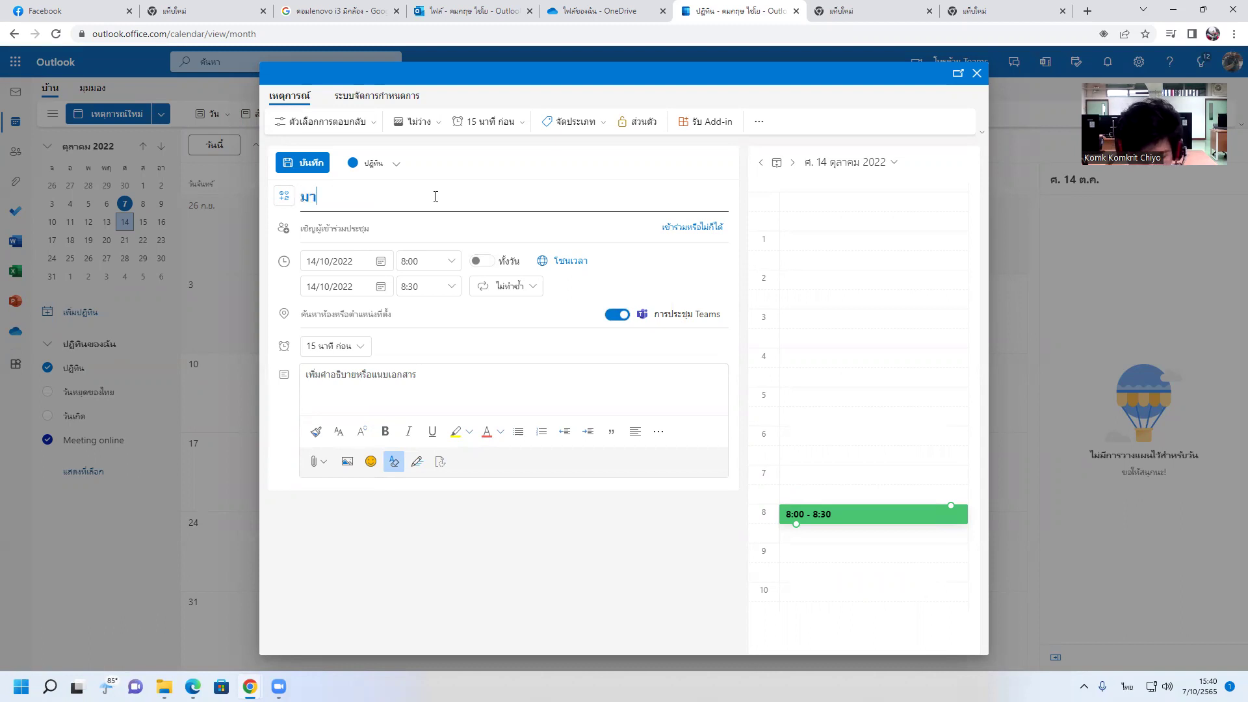
text(ให้ตรง)
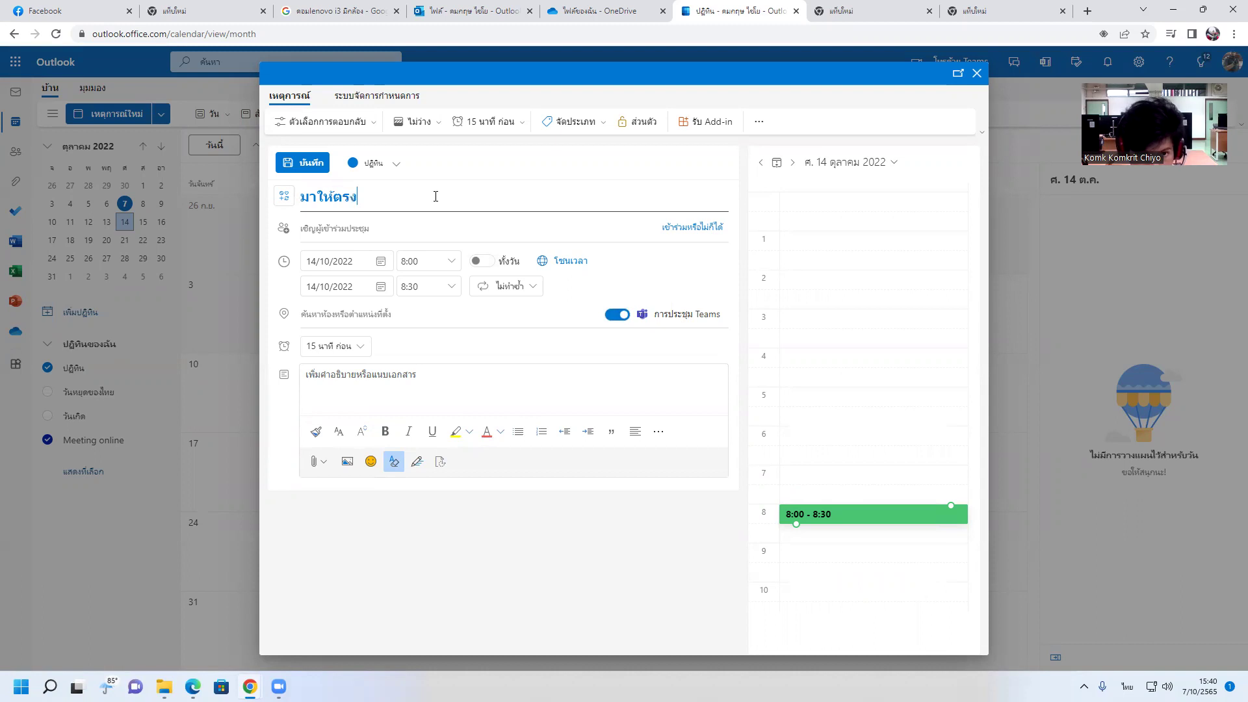
Step: Separate required from optional attendees and add the third suggested contact as both an optional and a required attendee
click(702, 229)
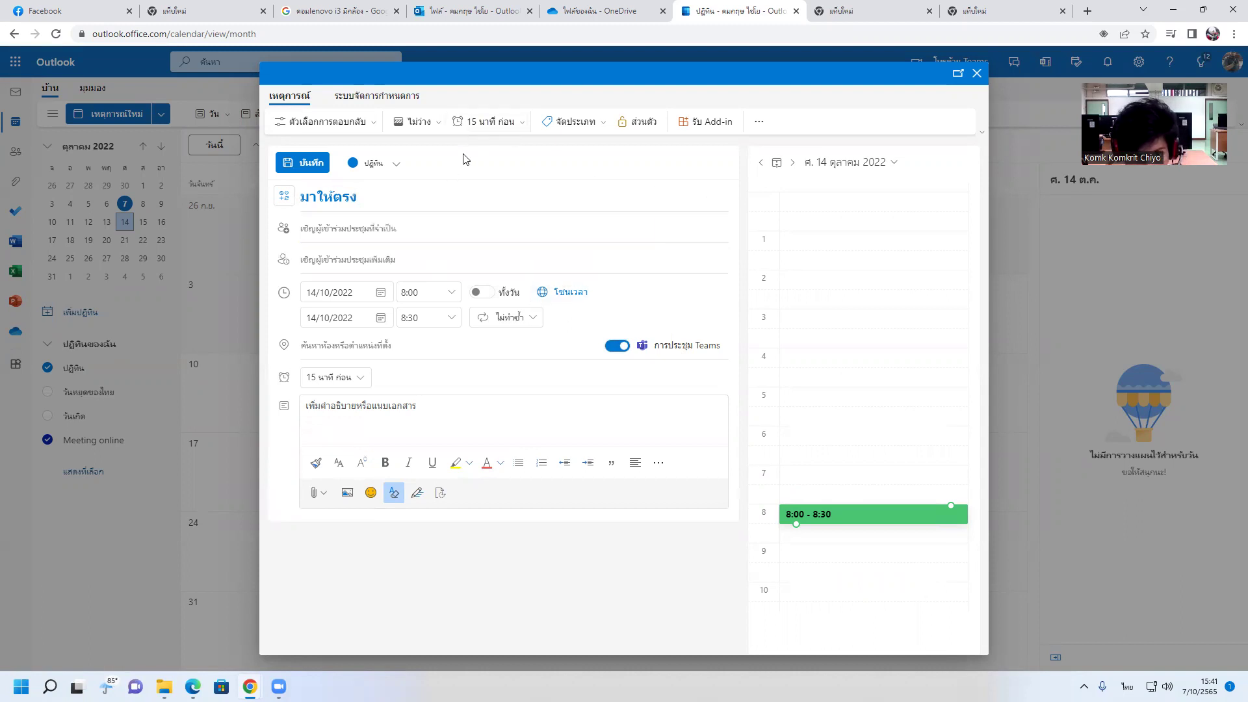
click(445, 233)
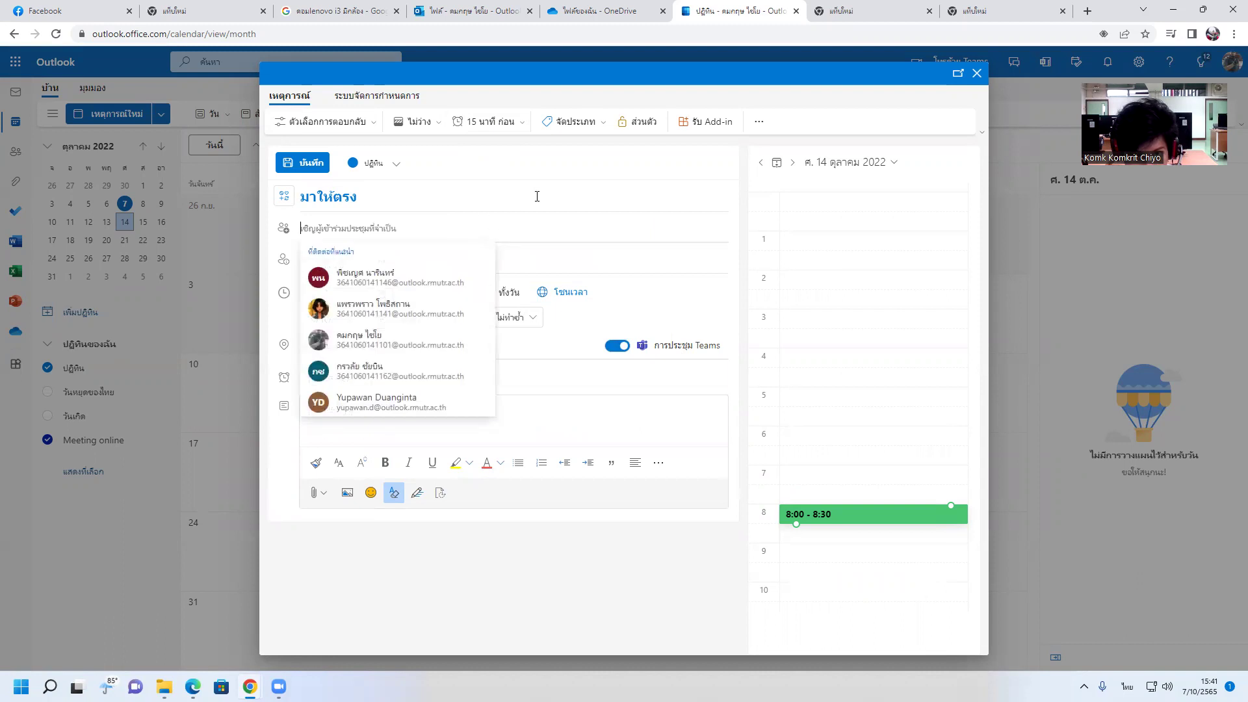
click(624, 265)
click(624, 290)
click(571, 258)
click(609, 293)
click(500, 259)
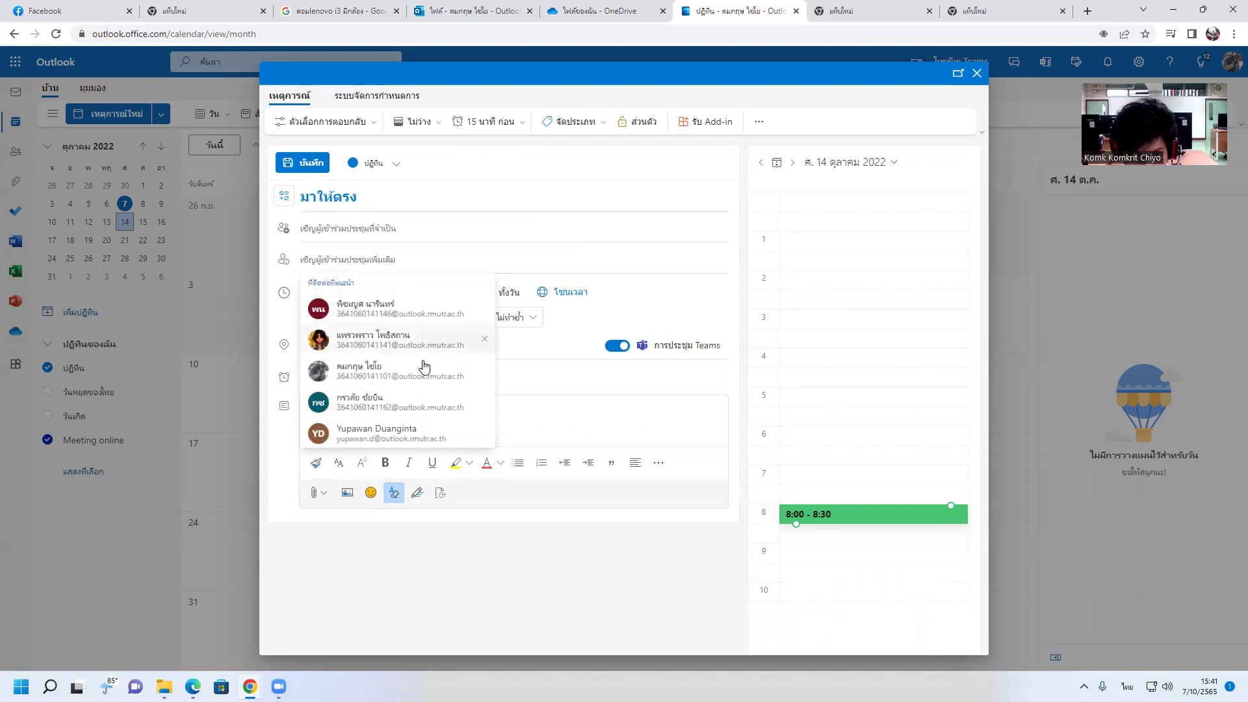
click(448, 292)
click(424, 237)
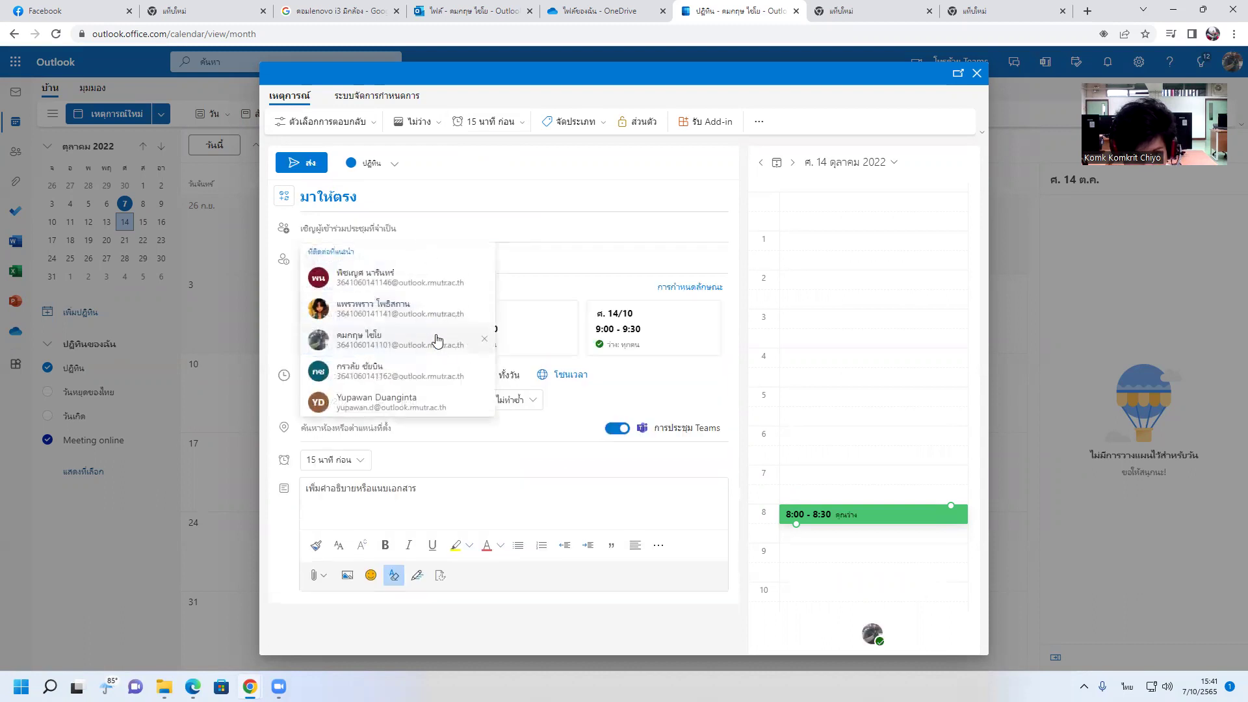
click(476, 336)
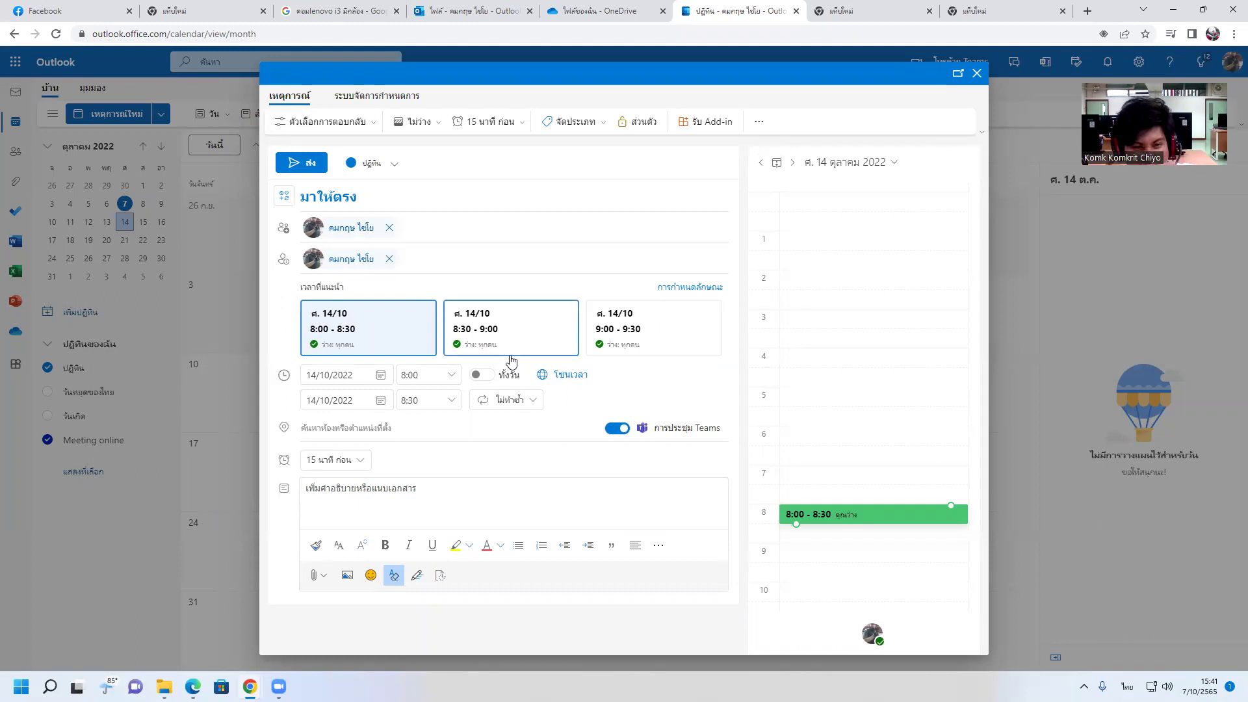
Step: Insert two identical smiley emojis in the event description and send the meeting invitation
click(433, 379)
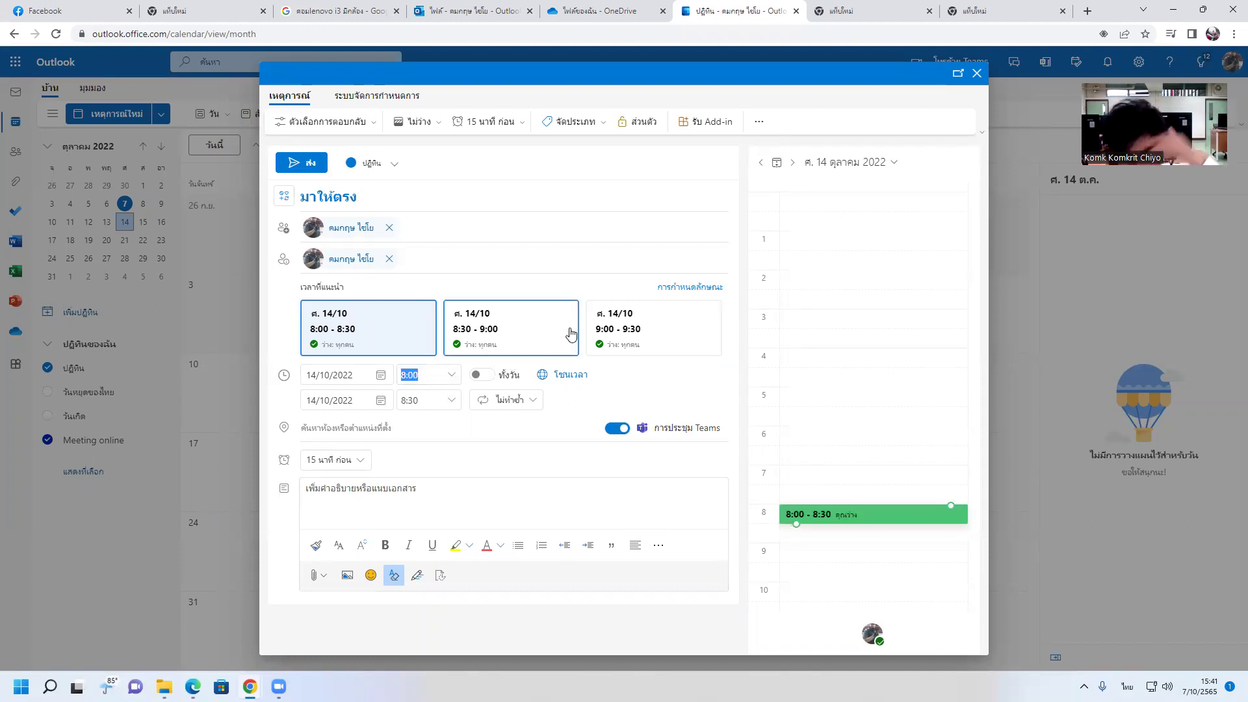
click(427, 484)
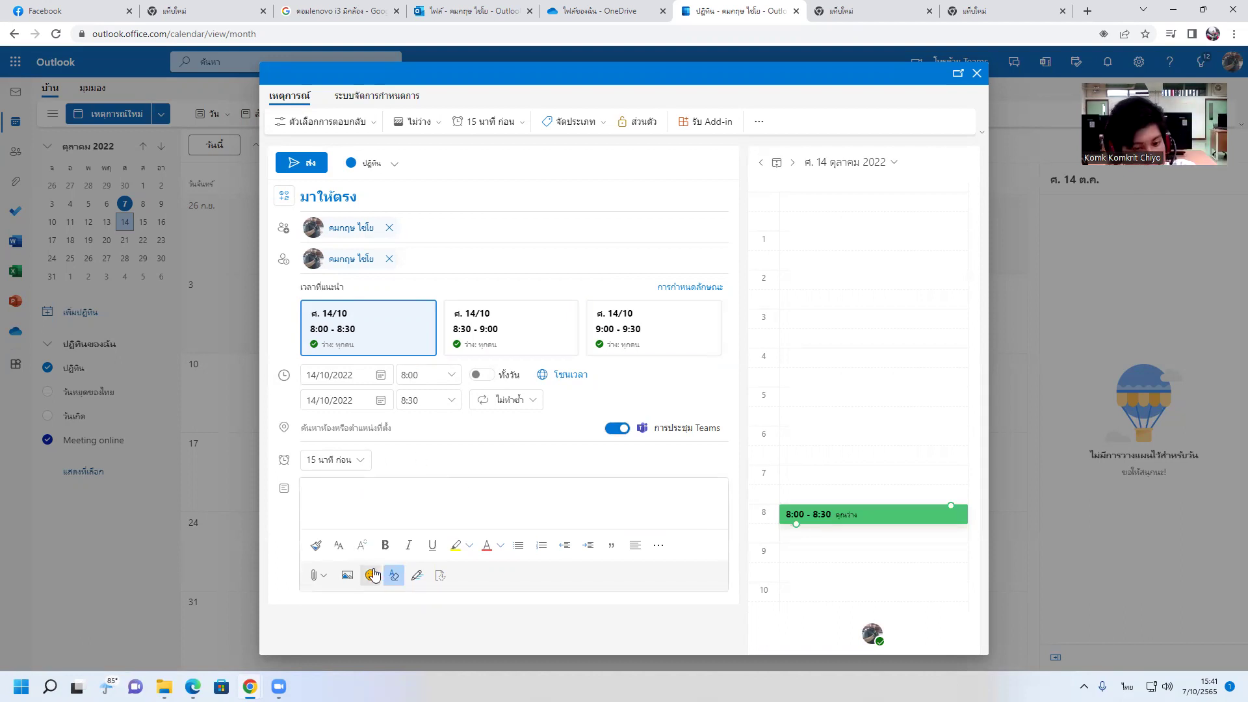
double_click(812, 358)
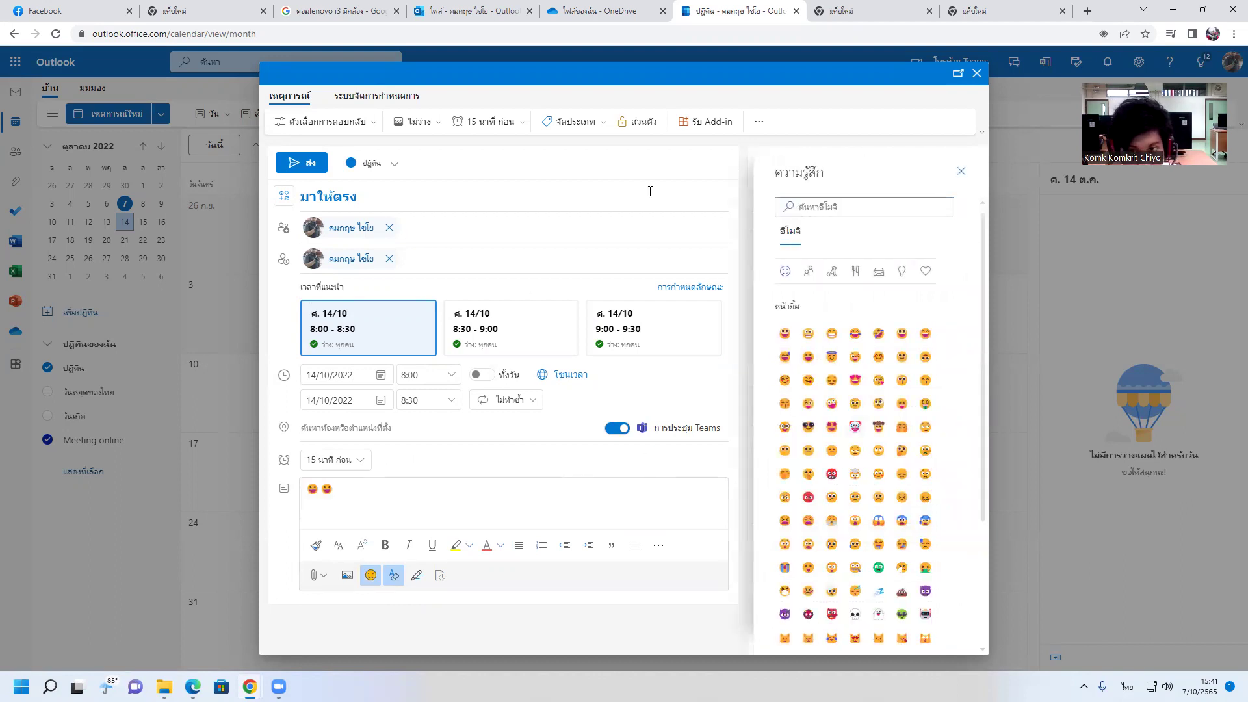
click(303, 165)
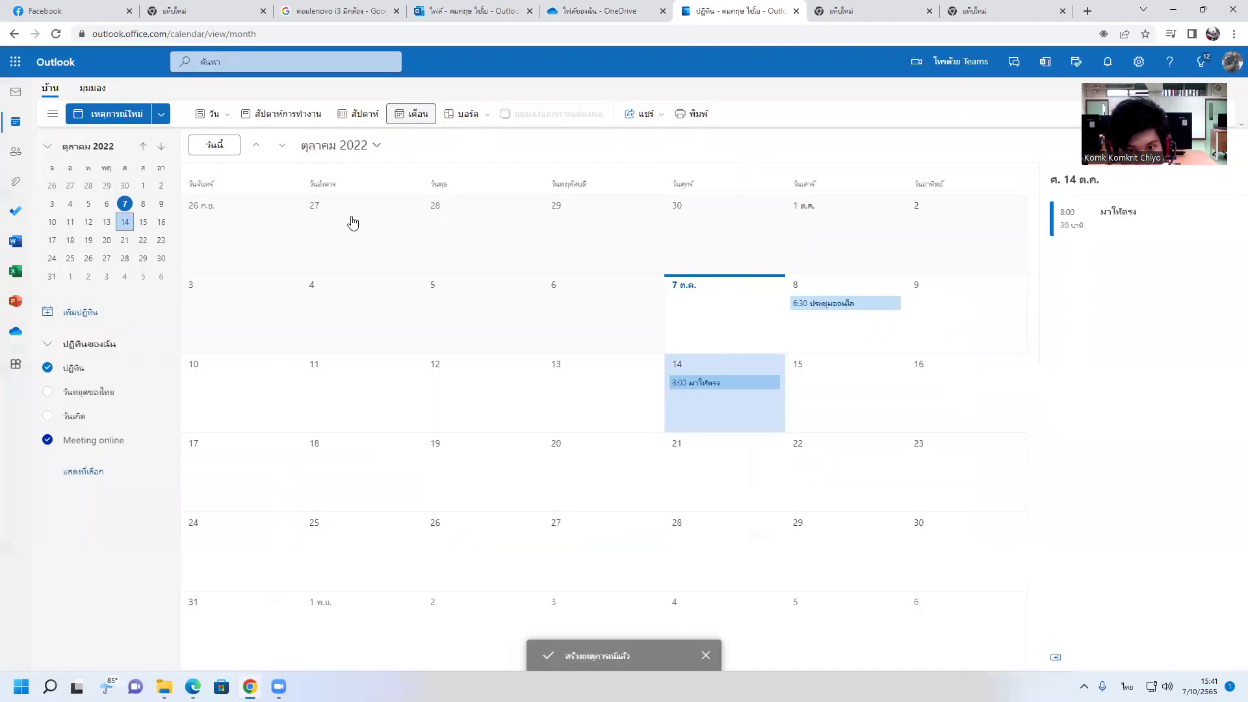